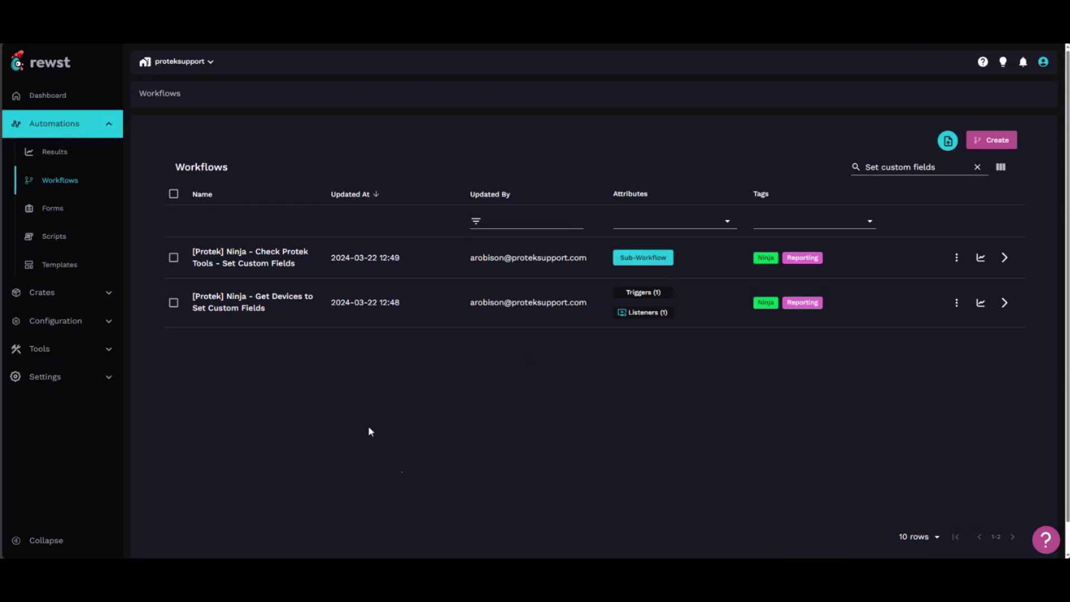
# Step: Open the Get Devices to Set Custom Fields workflow and check the device-listing step's devices_list result
pyautogui.click(258, 299)
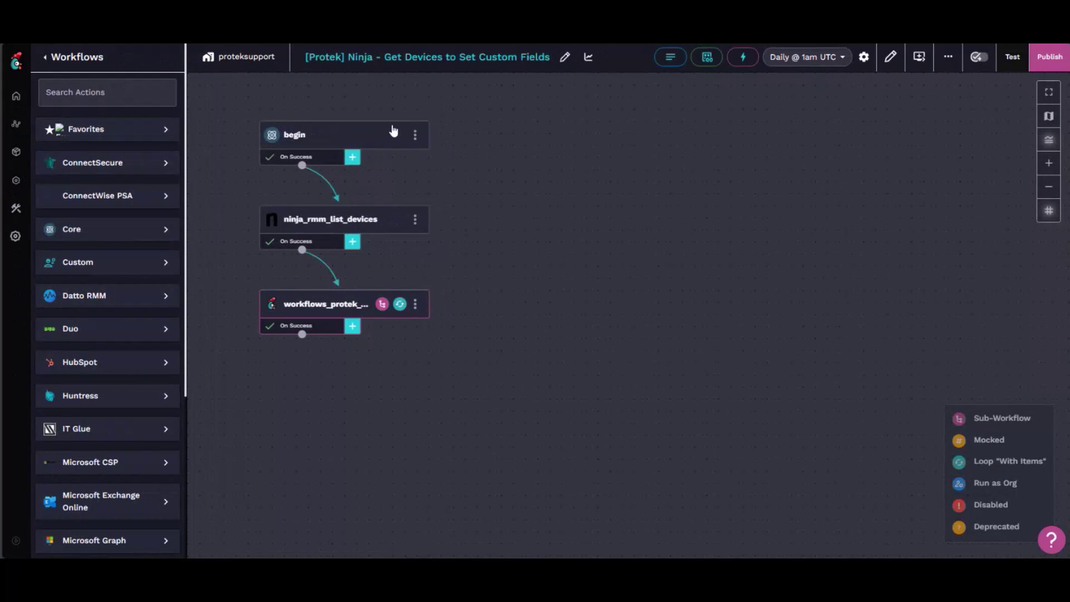
pyautogui.click(334, 218)
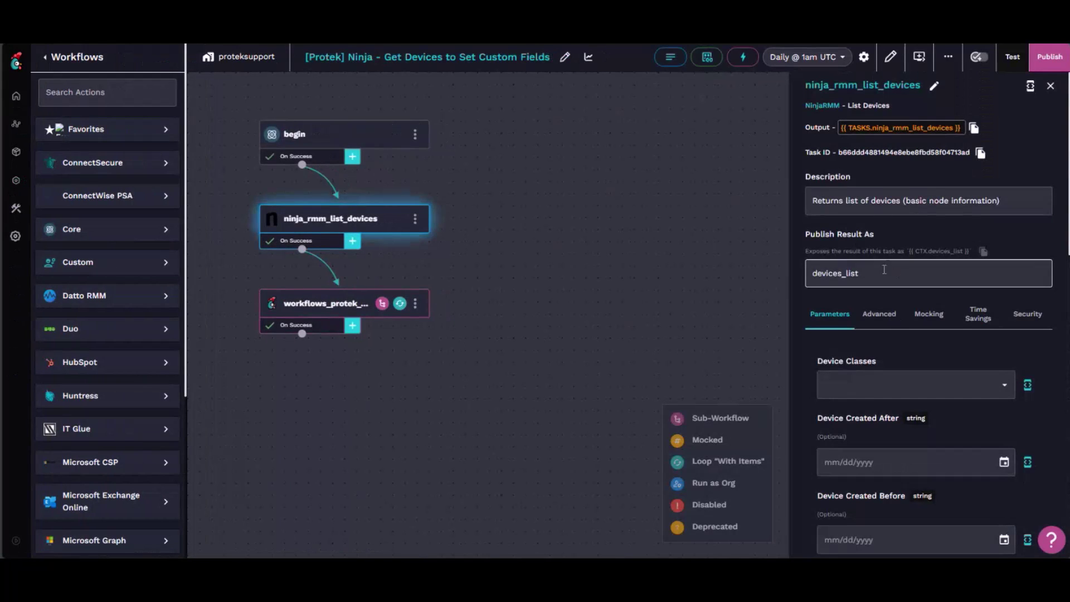
pyautogui.doubleClick(826, 274)
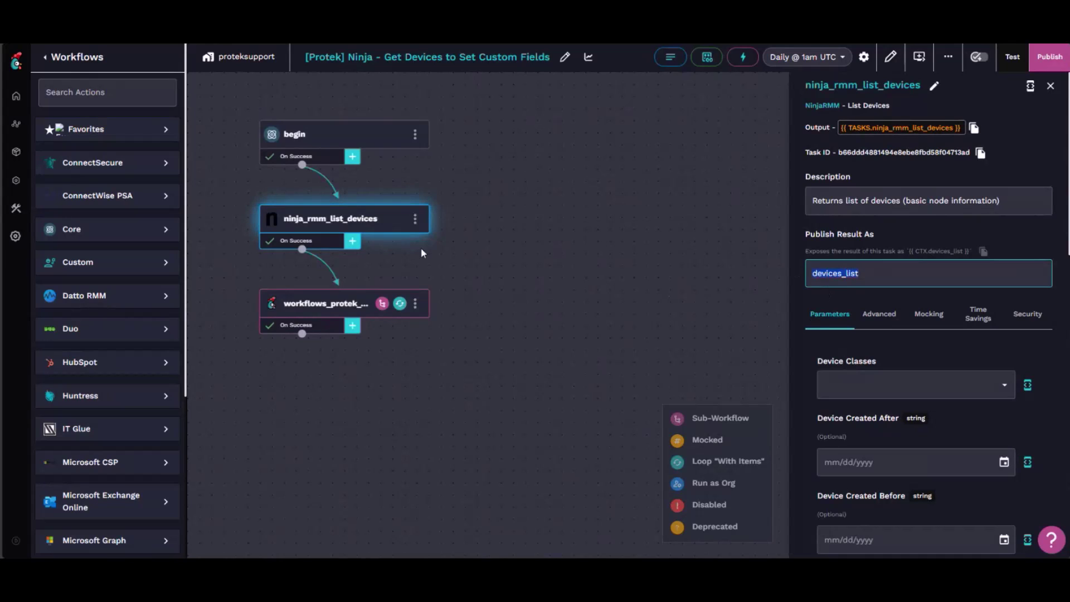
# Step: Review the sub-workflow step's settings and its Advanced options
pyautogui.click(328, 311)
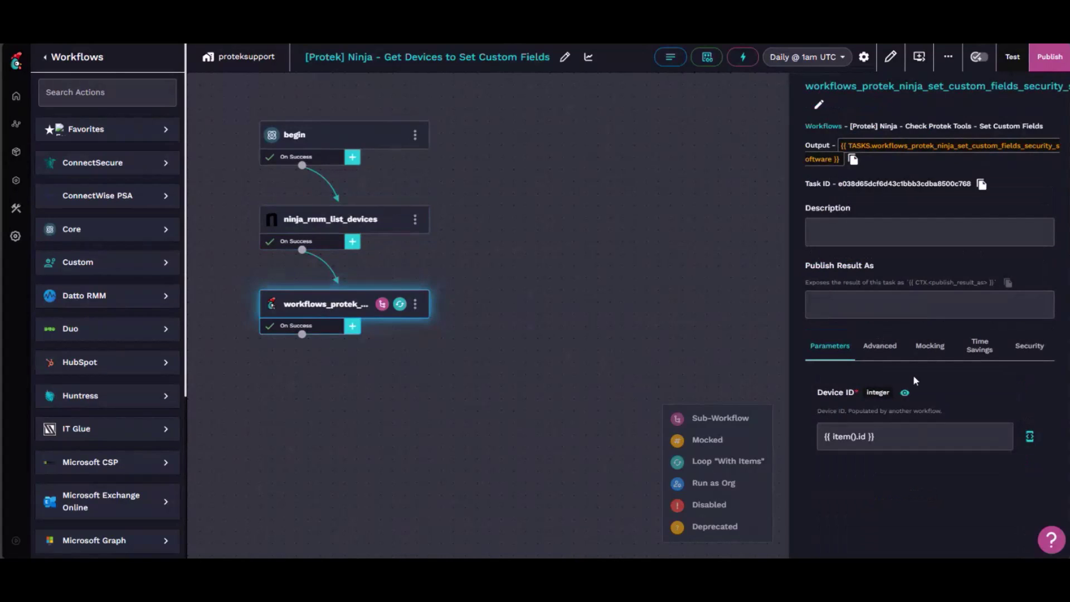
pyautogui.click(883, 347)
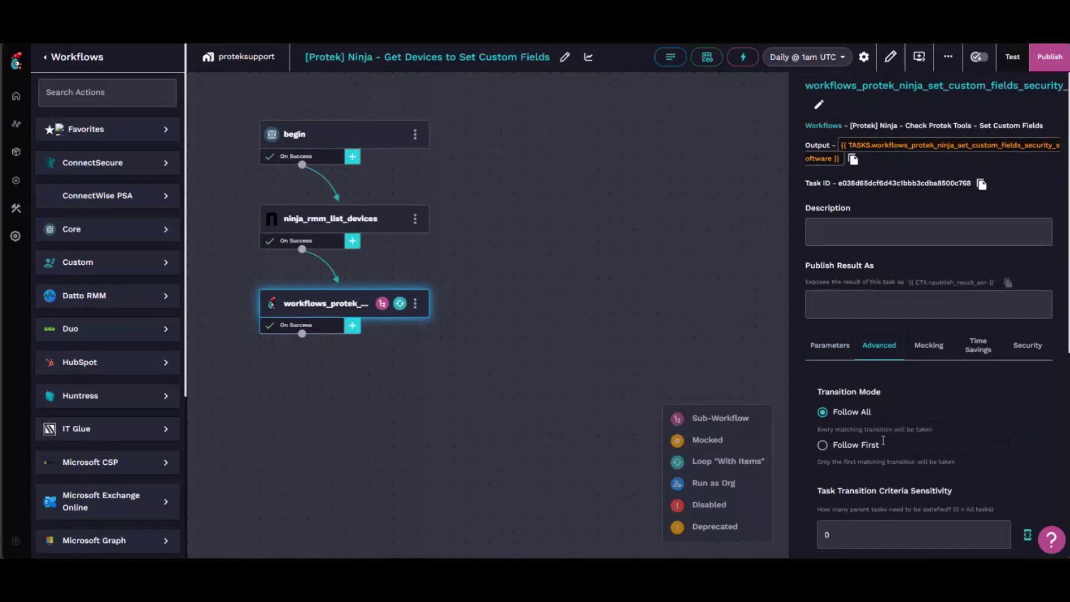
pyautogui.scroll(-5, 920, 418)
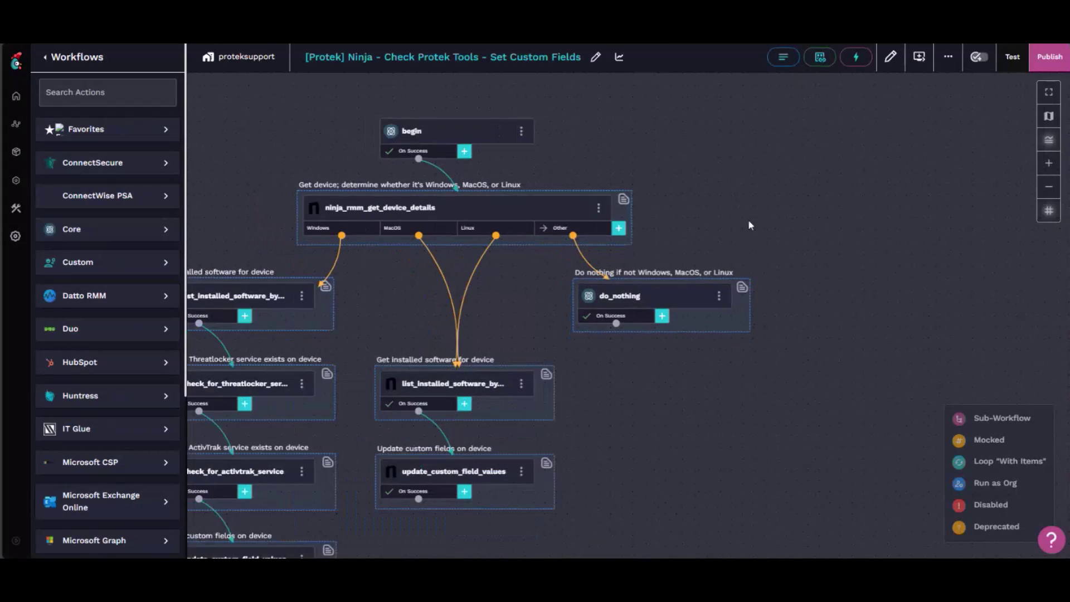
pyautogui.scroll(-1, 686, 318)
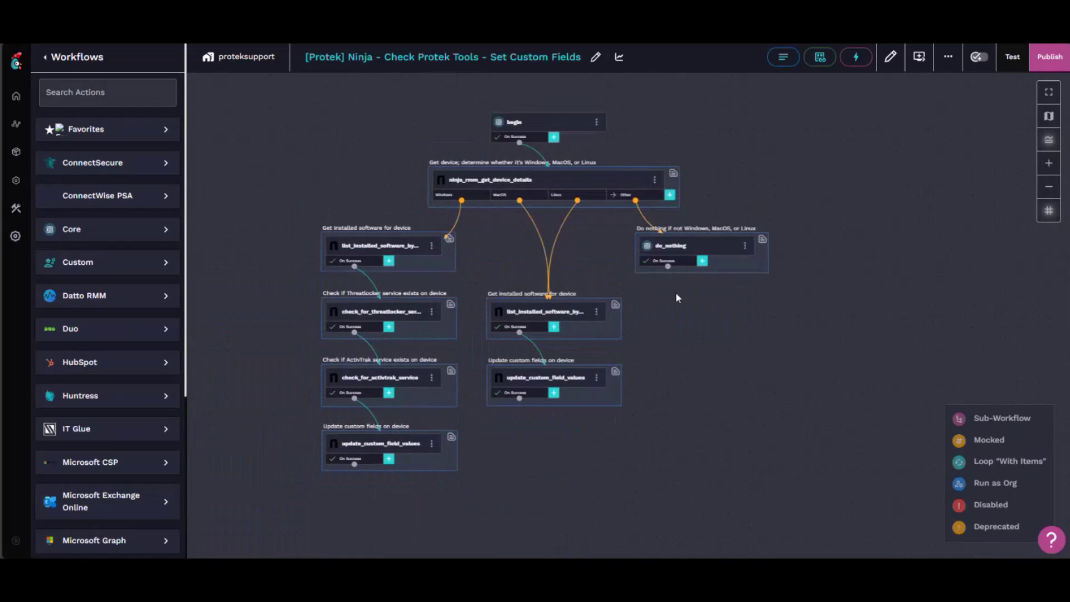
pyautogui.scroll(3, 591, 236)
pyautogui.scroll(2, 590, 269)
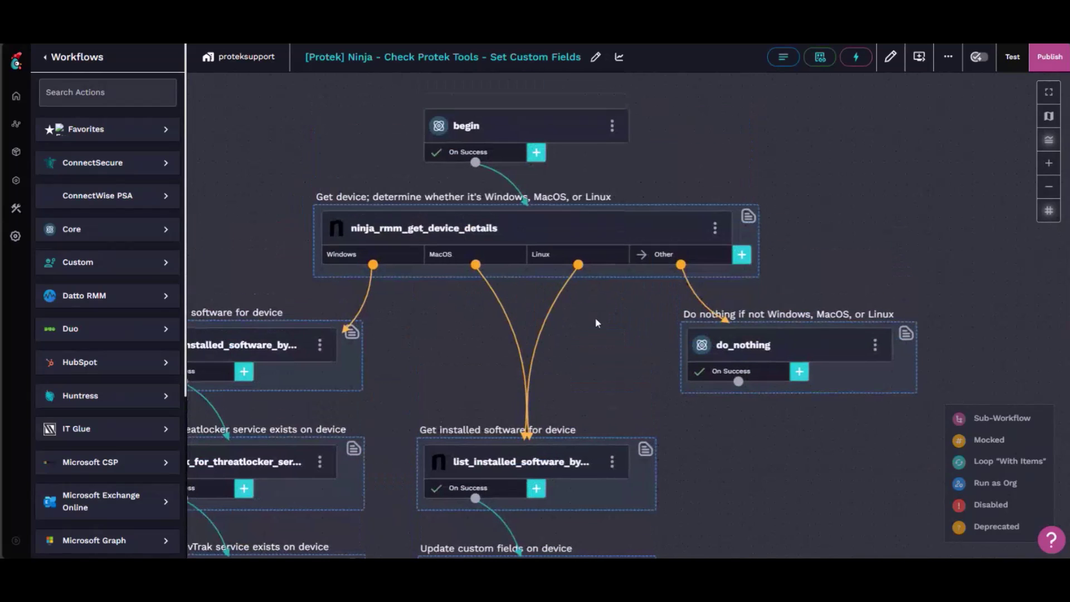
pyautogui.scroll(1, 602, 315)
pyautogui.scroll(2, 631, 287)
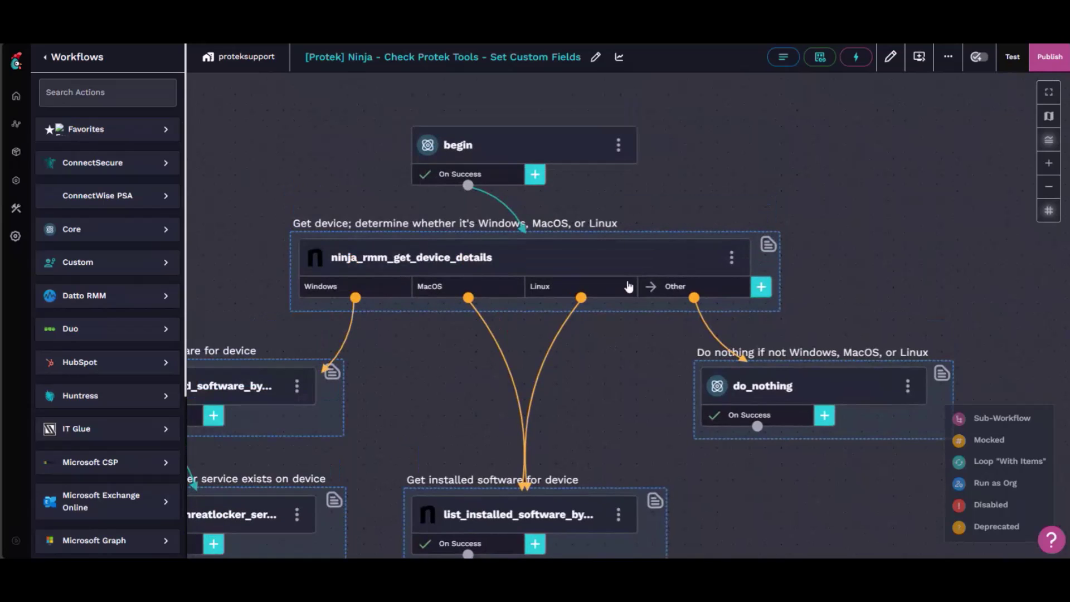
pyautogui.click(888, 64)
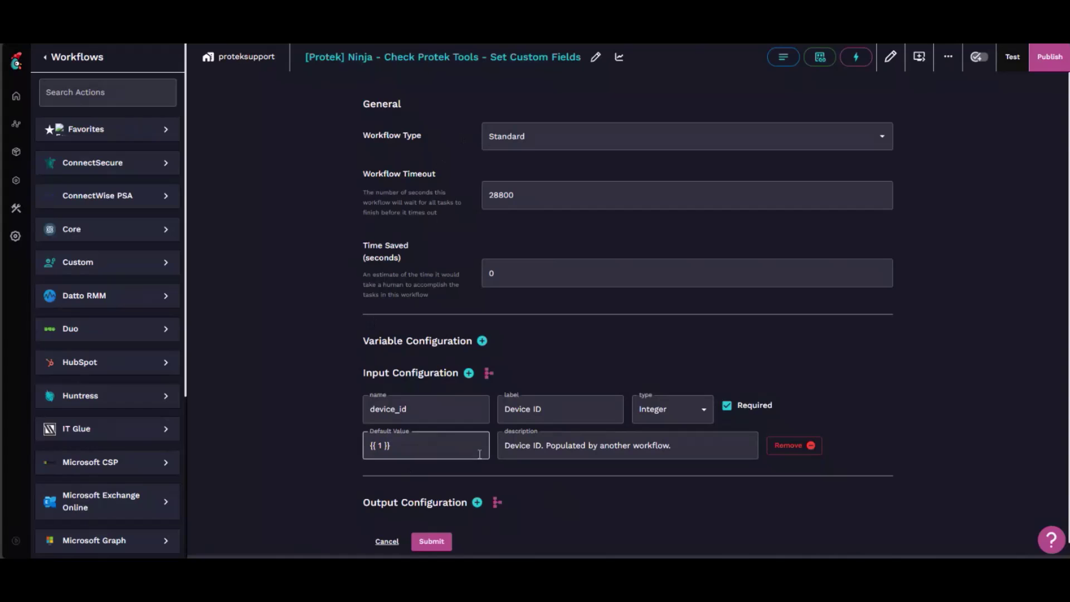
pyautogui.click(890, 56)
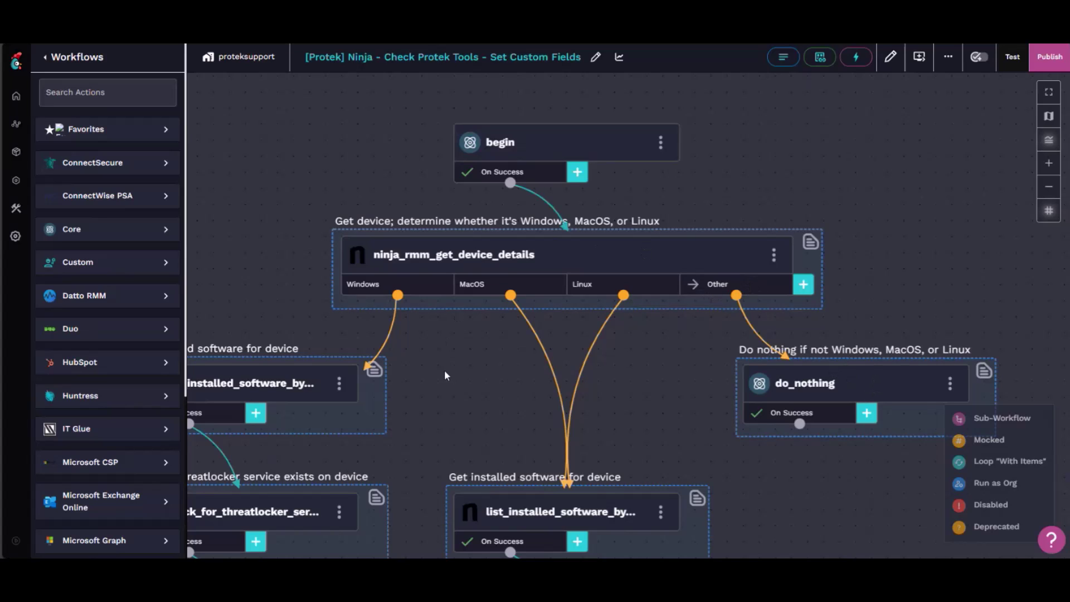
# Step: Pan to the list_installed_software step and review its List Installed Software by Device action
pyautogui.moveTo(444, 375); pyautogui.dragTo(617, 254)
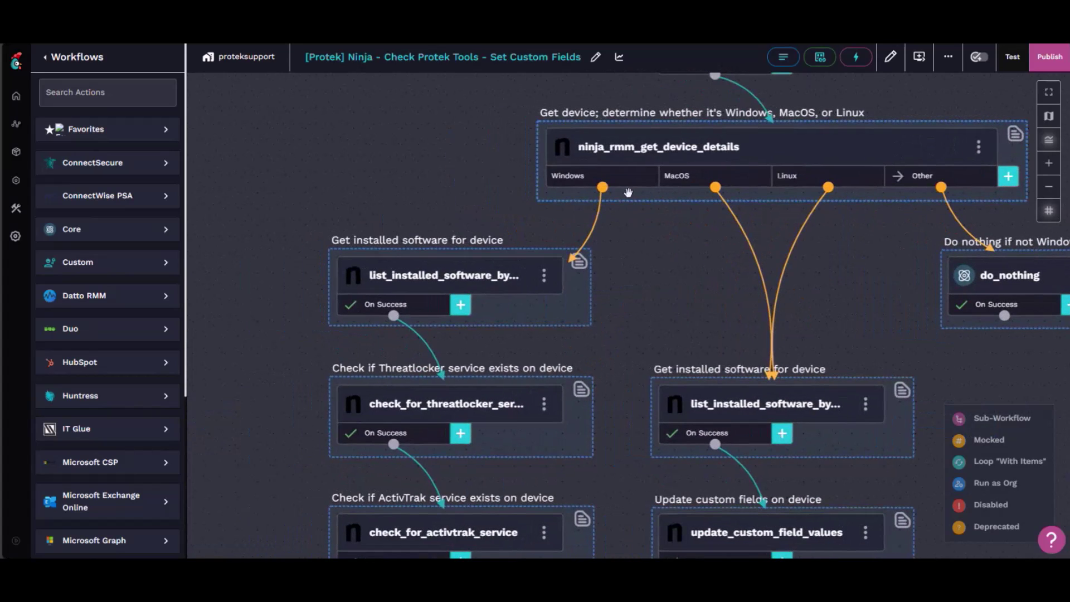
pyautogui.moveTo(628, 192); pyautogui.dragTo(650, 187)
pyautogui.click(467, 277)
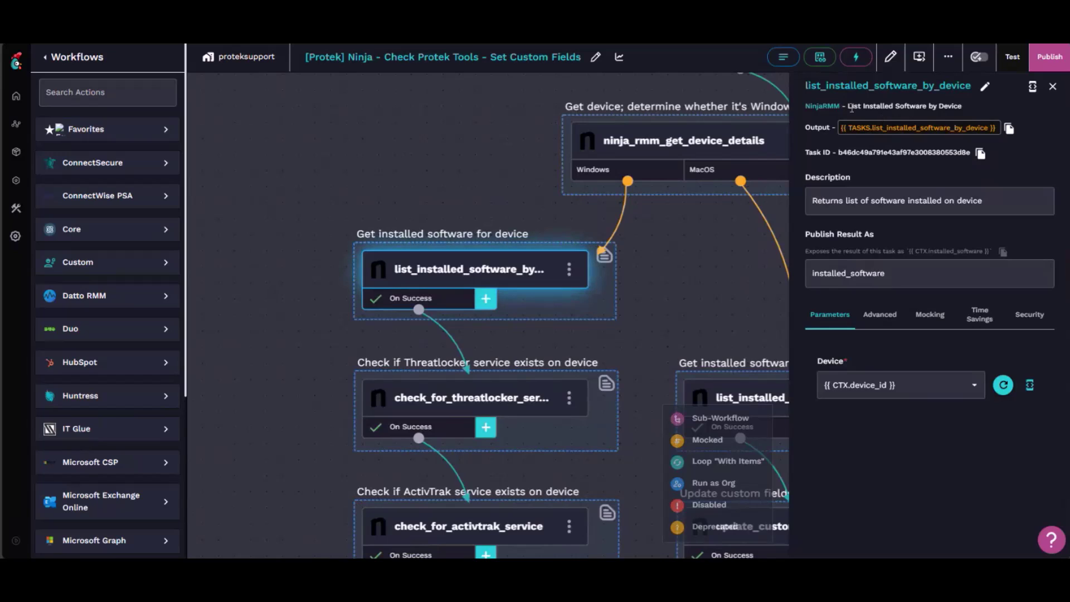
pyautogui.moveTo(851, 108); pyautogui.dragTo(969, 108)
pyautogui.click(968, 108)
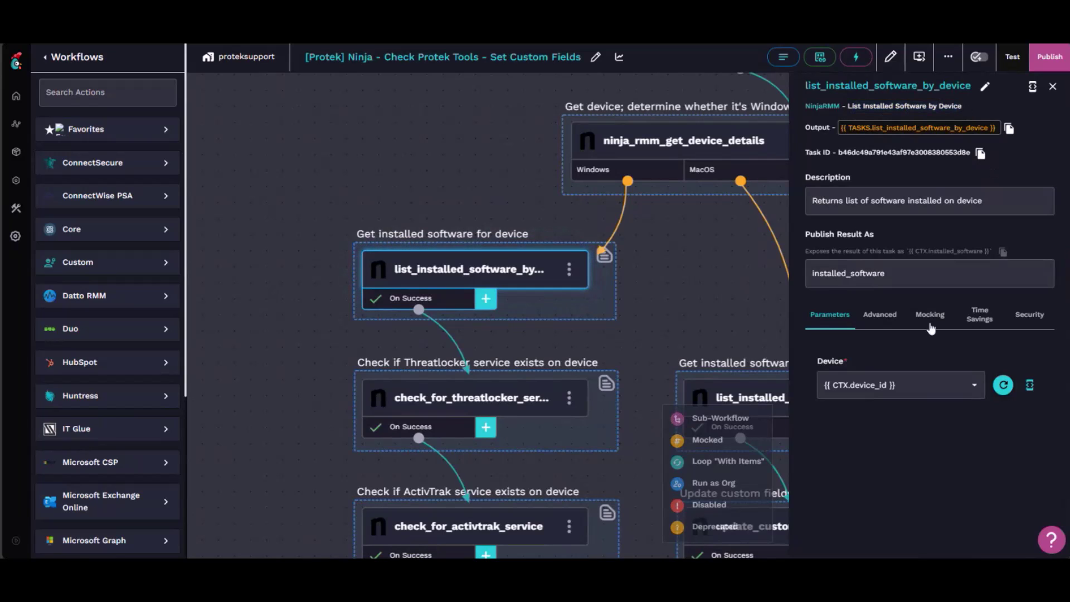
# Step: Open its On Success transition and scroll to data aliases such as cybercns
pyautogui.click(441, 304)
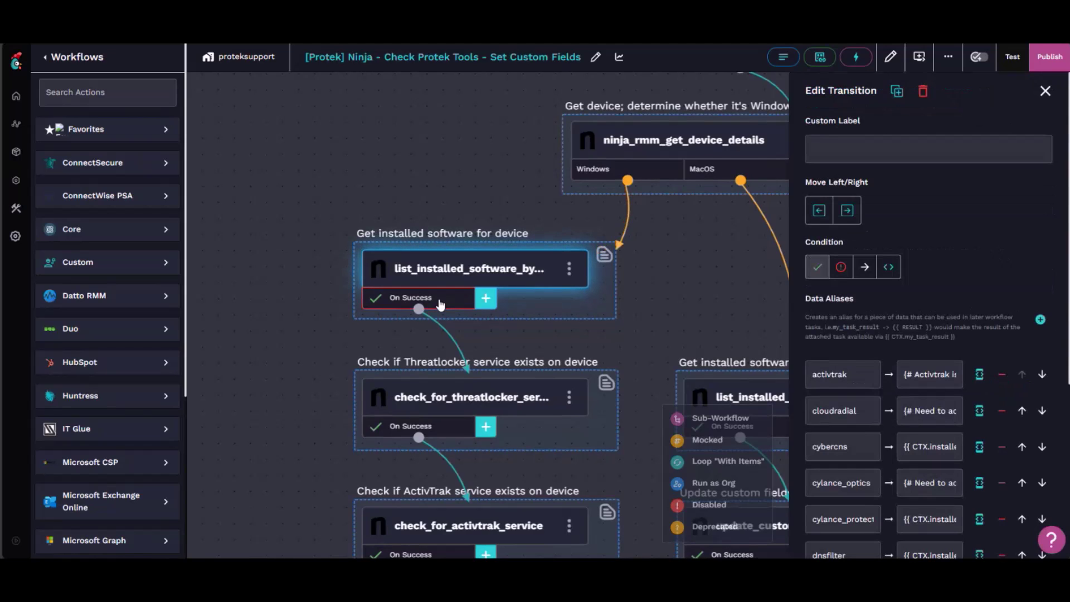
pyautogui.scroll(-3, 890, 325)
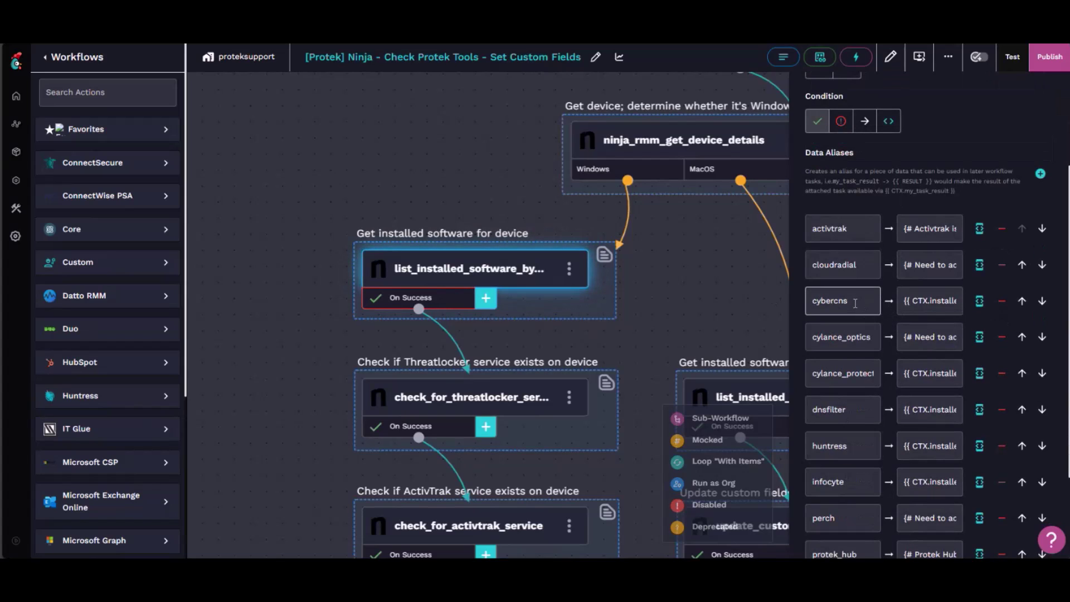
pyautogui.moveTo(855, 303); pyautogui.dragTo(815, 304)
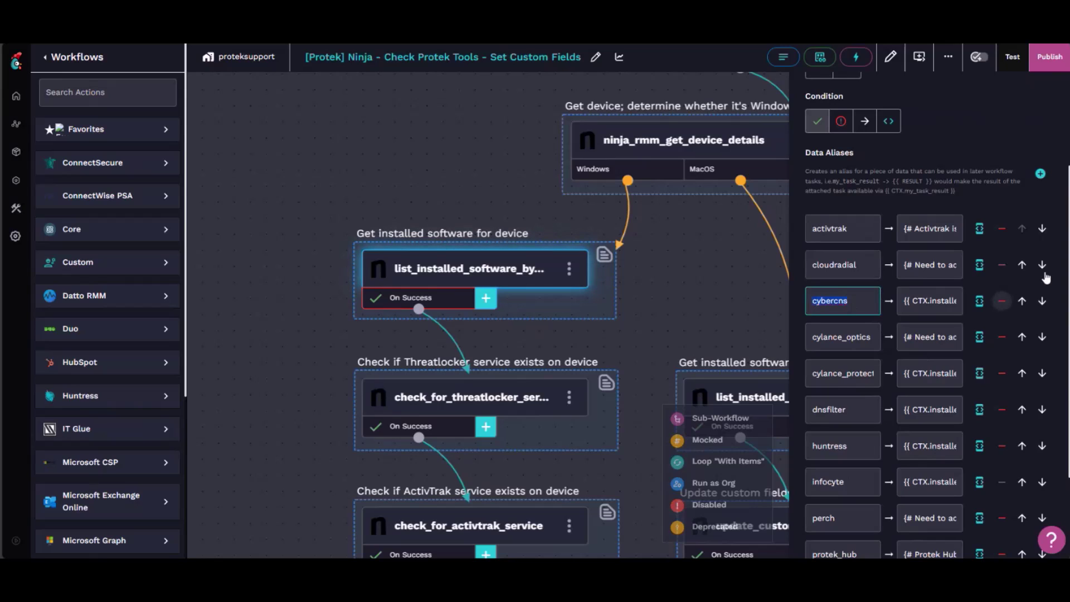
pyautogui.click(980, 303)
pyautogui.click(979, 304)
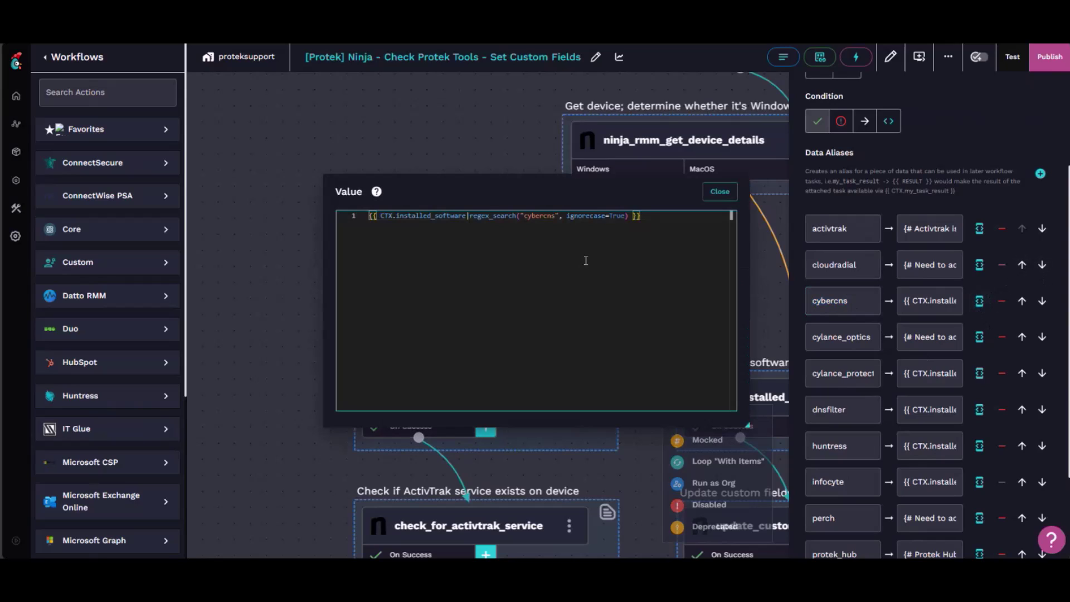
pyautogui.moveTo(397, 215); pyautogui.dragTo(511, 225)
pyautogui.click(464, 232)
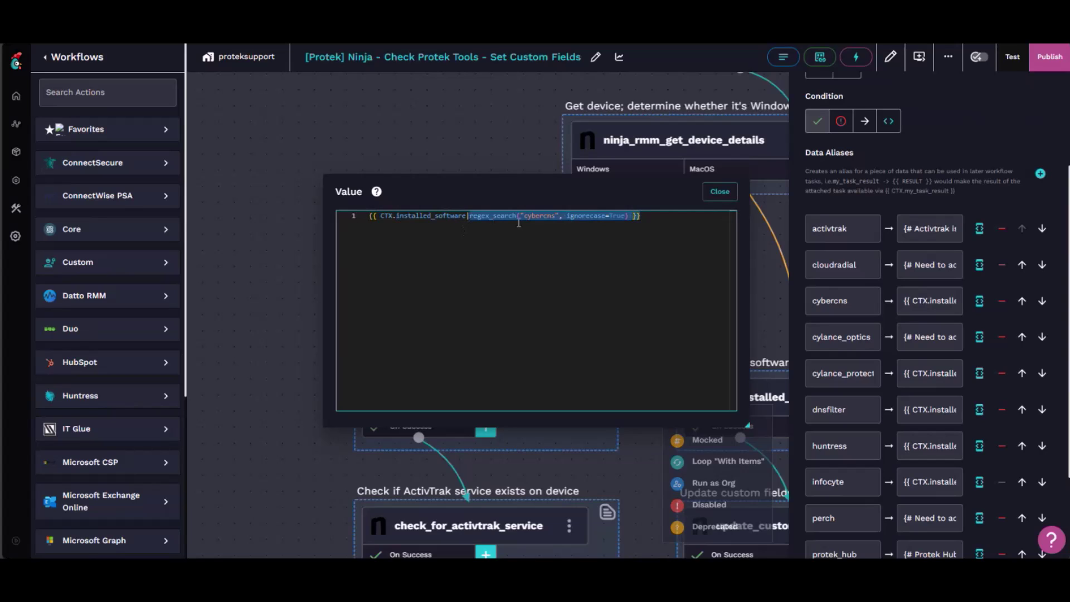
pyautogui.click(532, 234)
pyautogui.moveTo(527, 220); pyautogui.dragTo(556, 219)
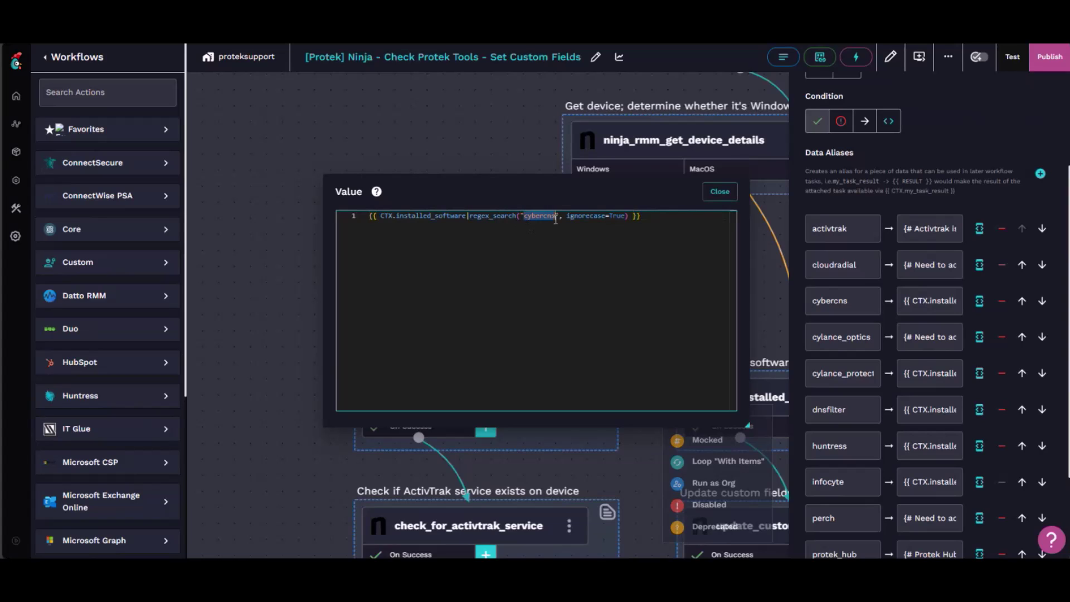
pyautogui.click(535, 240)
pyautogui.moveTo(470, 217); pyautogui.dragTo(547, 229)
pyautogui.click(541, 227)
pyautogui.click(719, 192)
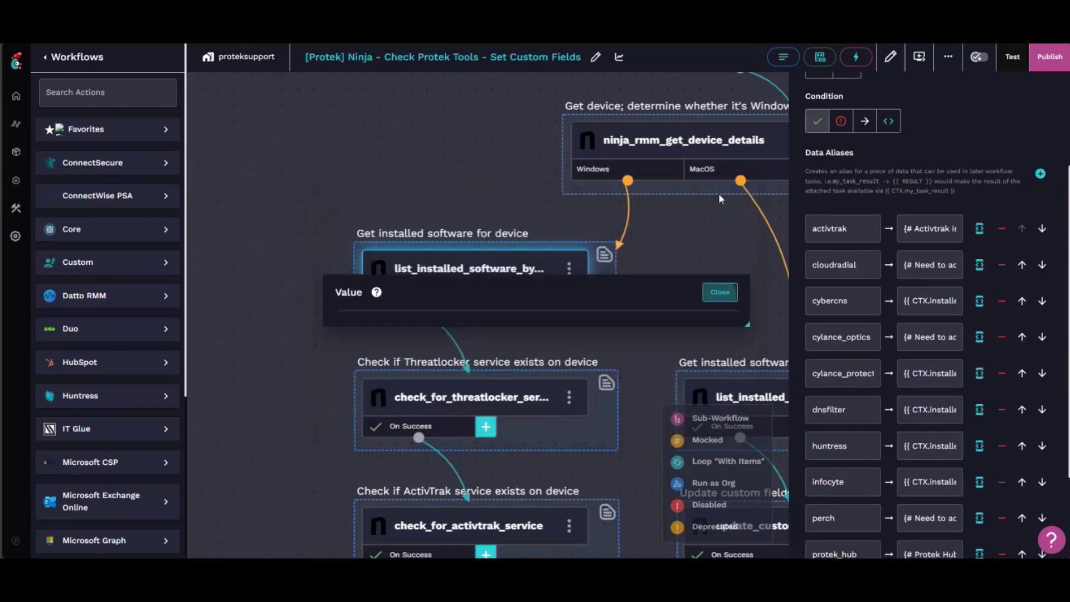
# Step: Inspect check_for_threatlocker_service (List Windows Services by Device), then open its On Success transition
pyautogui.moveTo(641, 329); pyautogui.dragTo(645, 272)
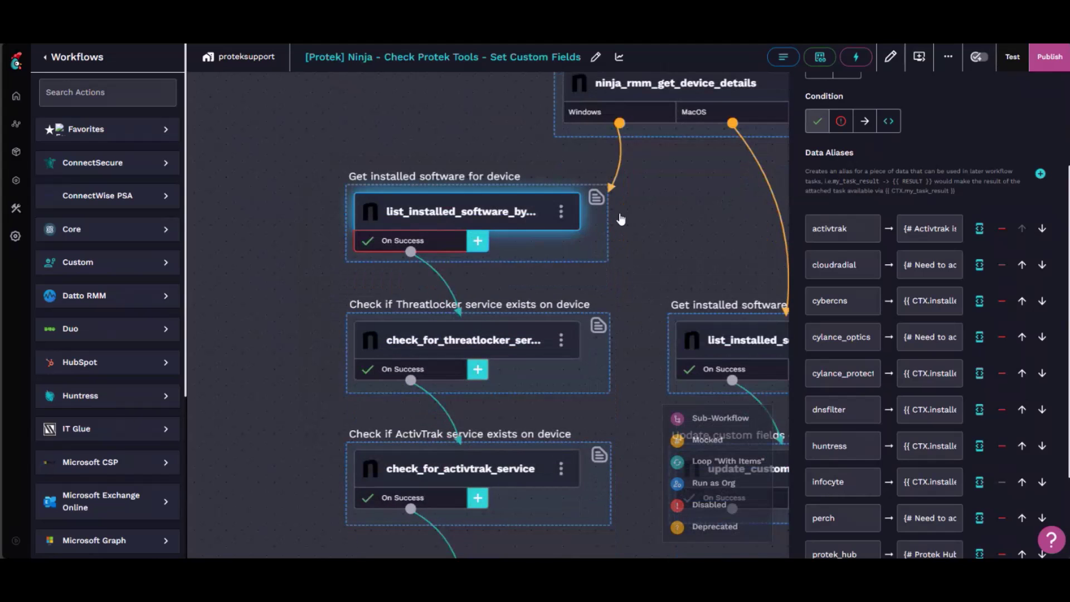
pyautogui.moveTo(644, 314); pyautogui.dragTo(626, 262)
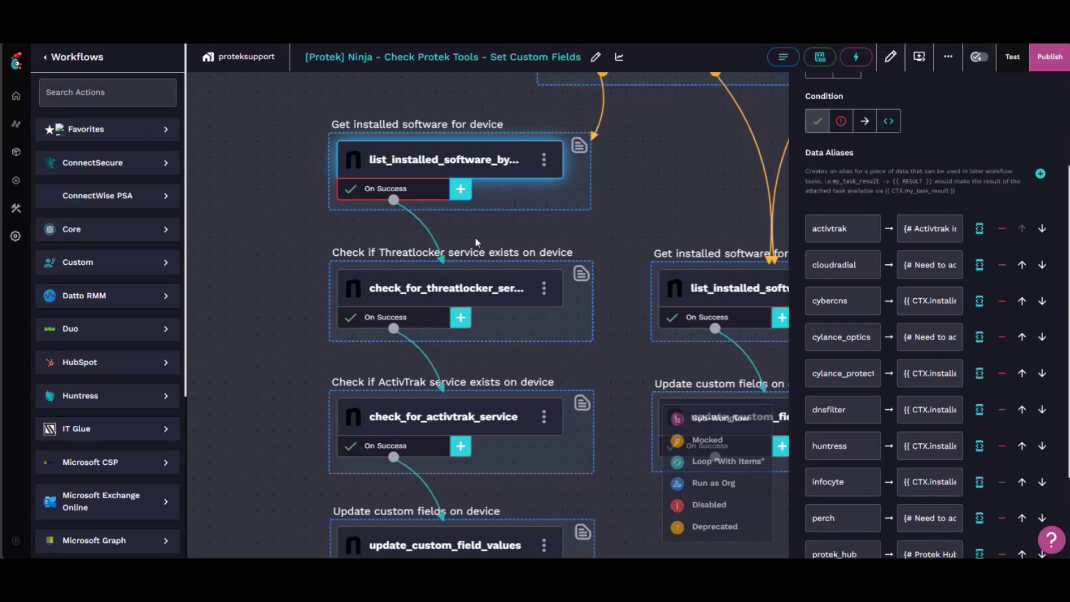
pyautogui.click(469, 299)
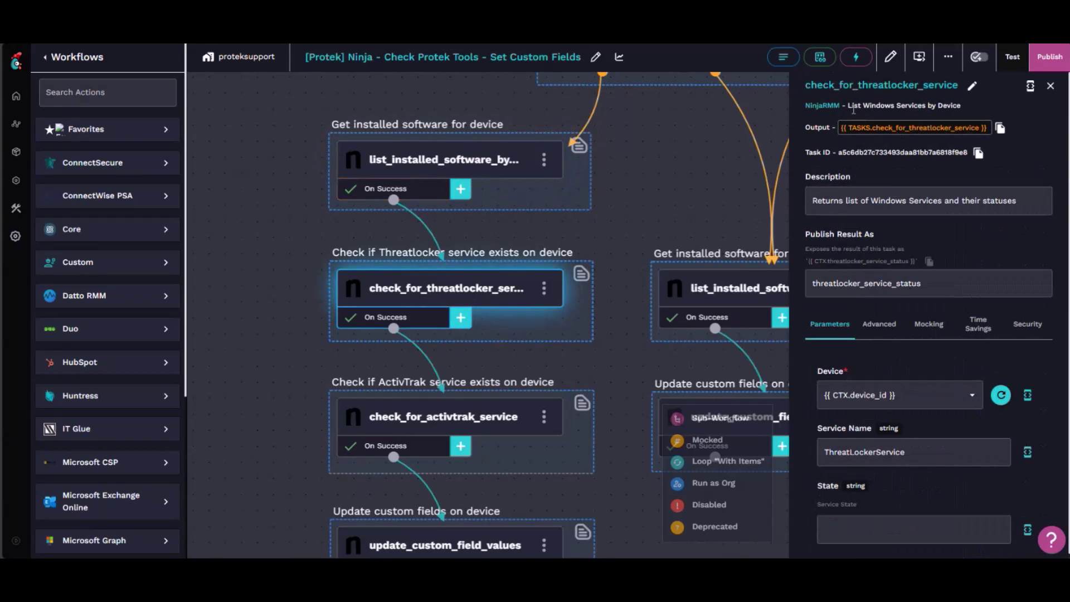
pyautogui.moveTo(850, 106); pyautogui.dragTo(968, 102)
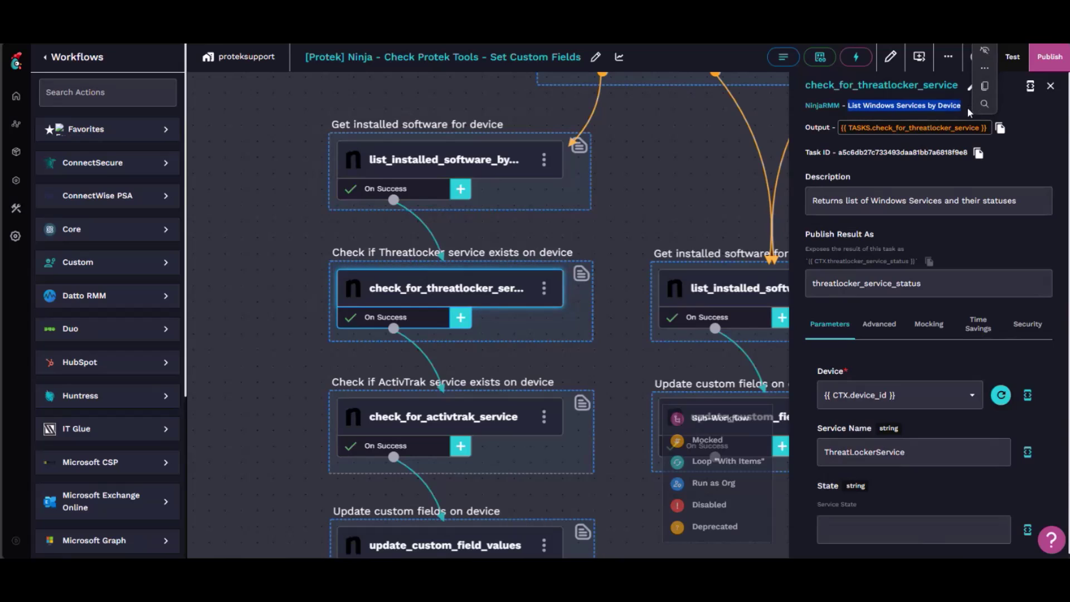
pyautogui.click(964, 103)
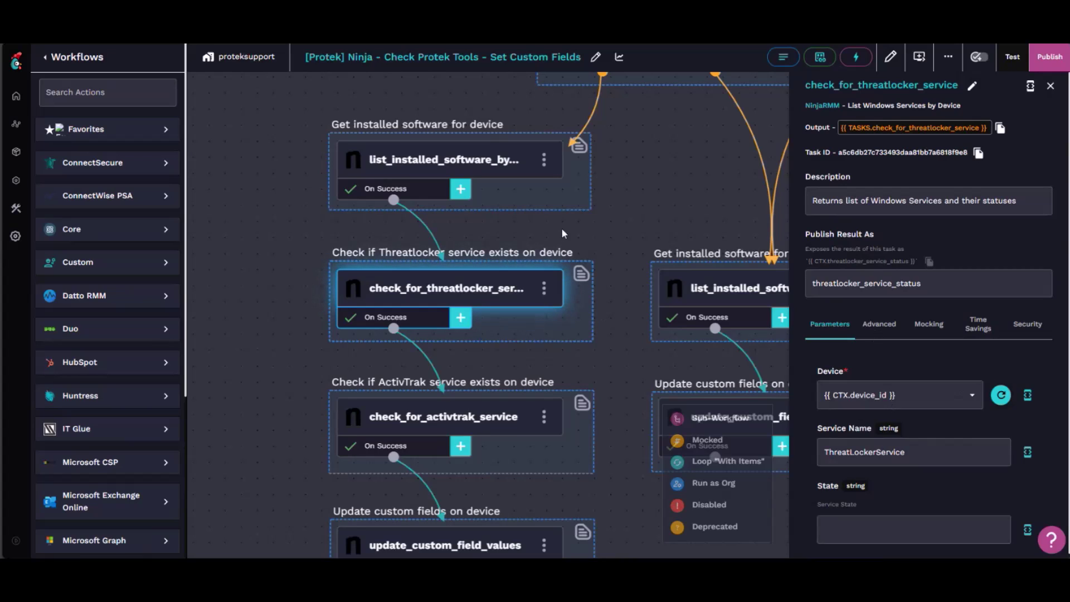
pyautogui.click(423, 322)
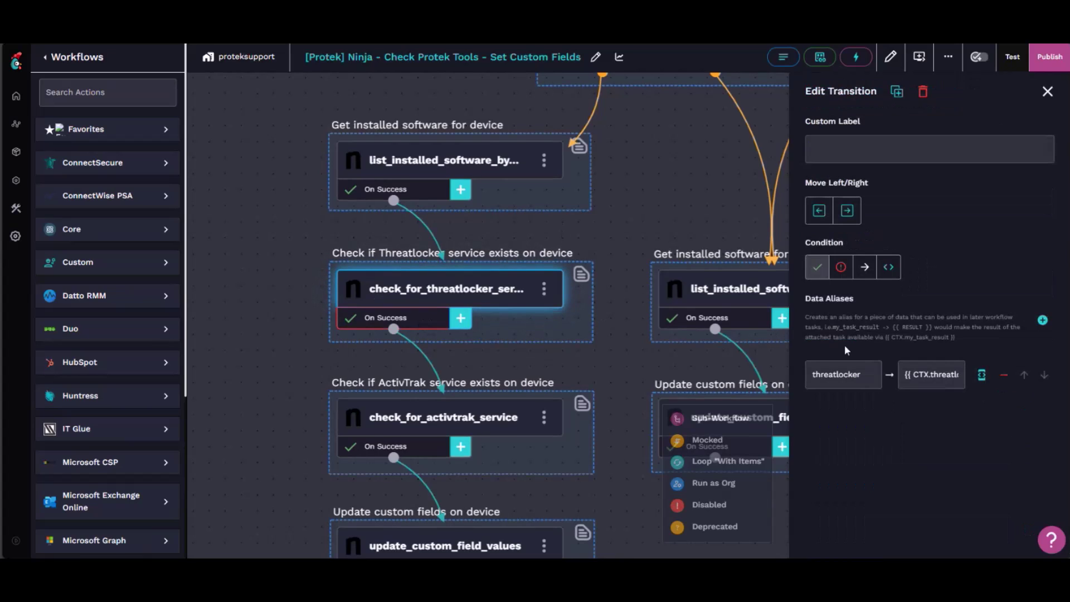
pyautogui.click(854, 375)
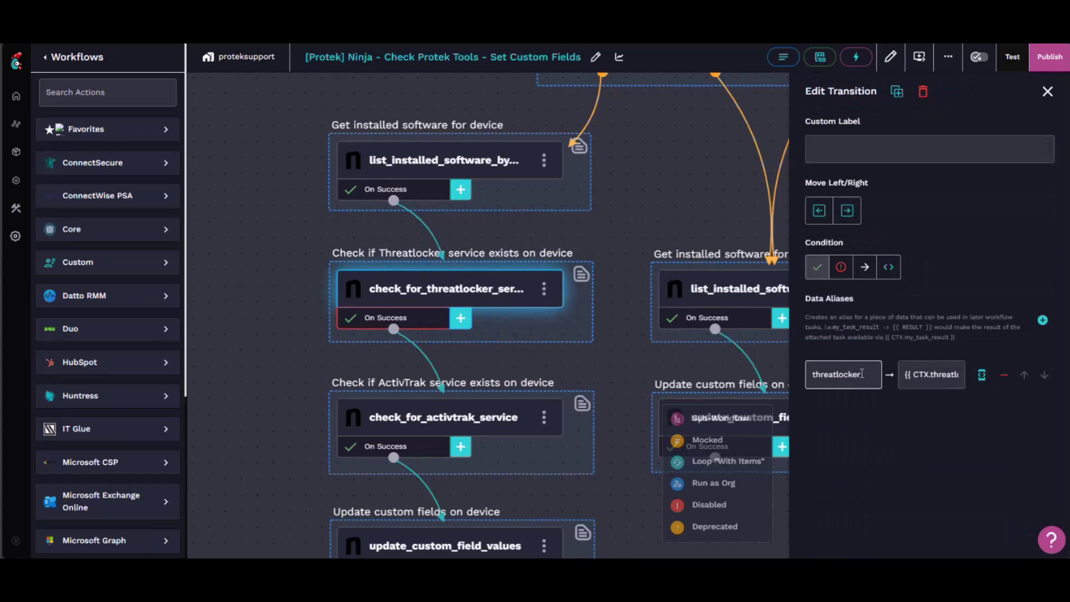
pyautogui.click(982, 375)
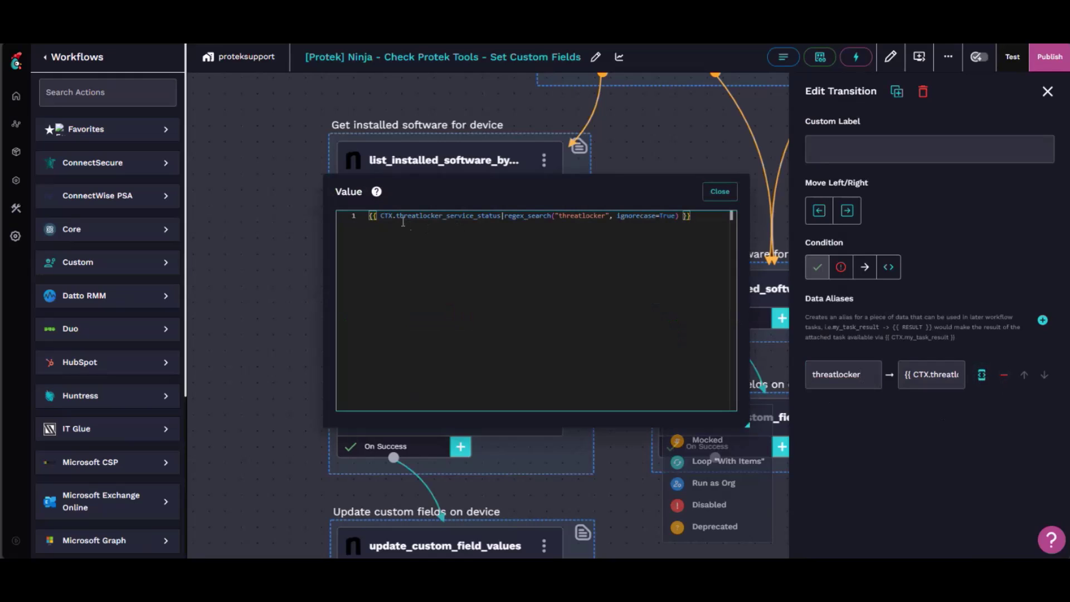
pyautogui.moveTo(553, 219); pyautogui.dragTo(607, 217)
pyautogui.moveTo(511, 219); pyautogui.dragTo(549, 256)
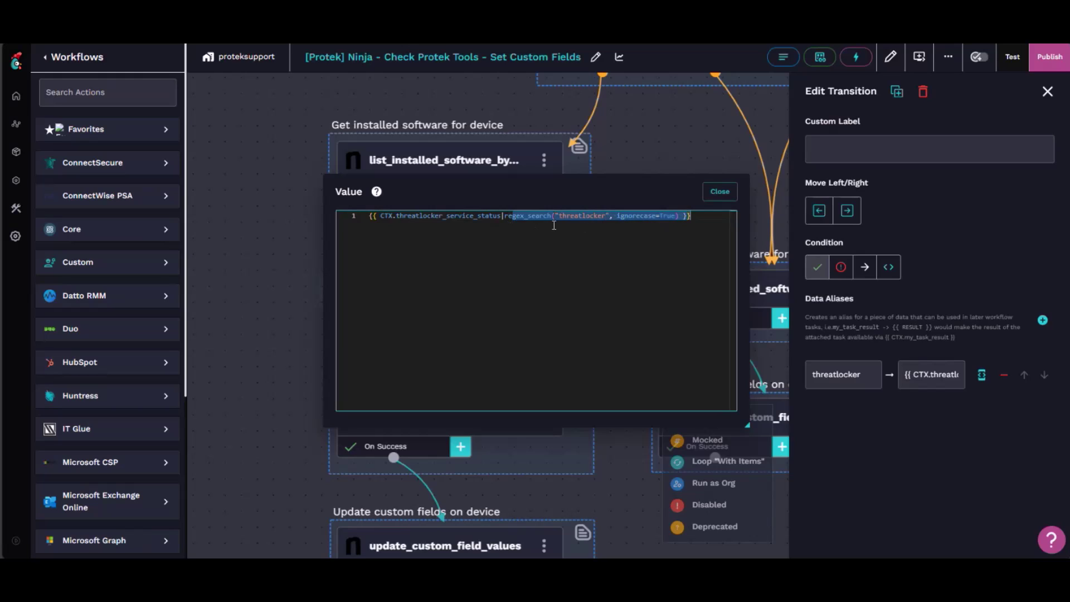
pyautogui.click(549, 256)
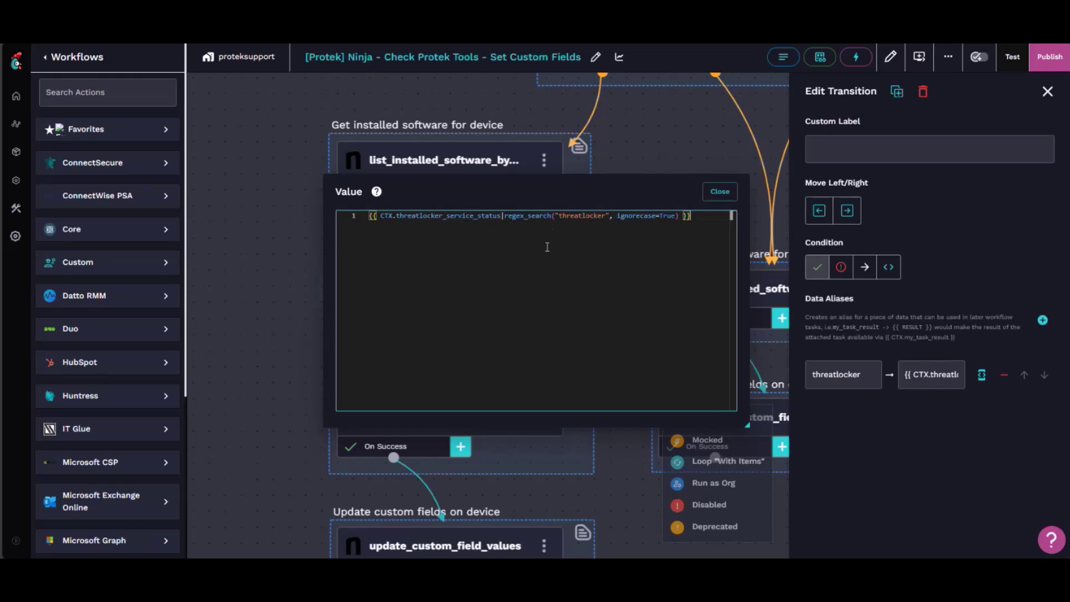
pyautogui.click(719, 191)
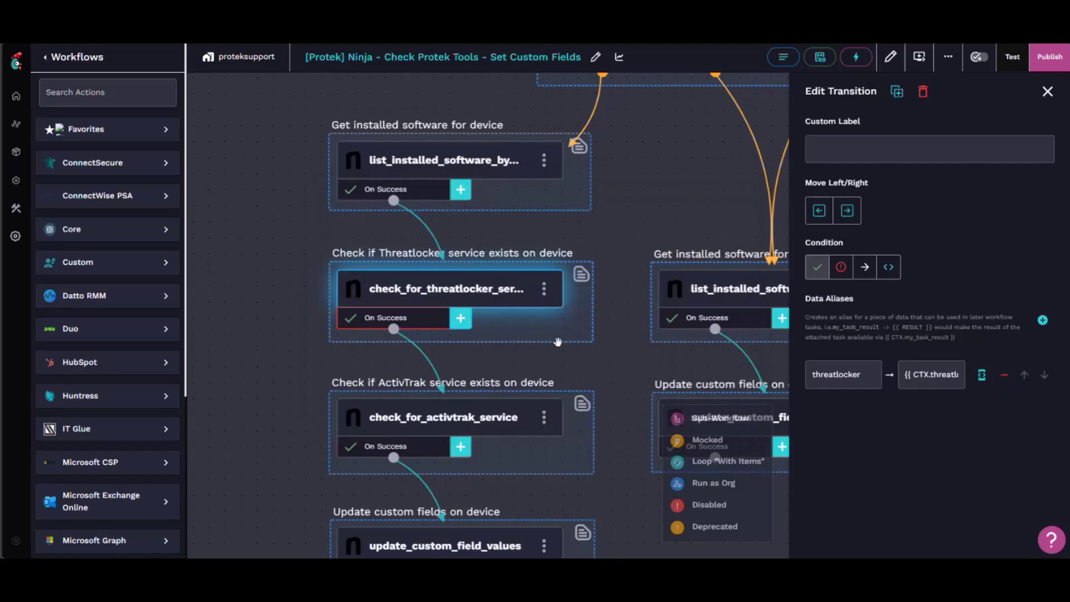
pyautogui.scroll(-3, 619, 356)
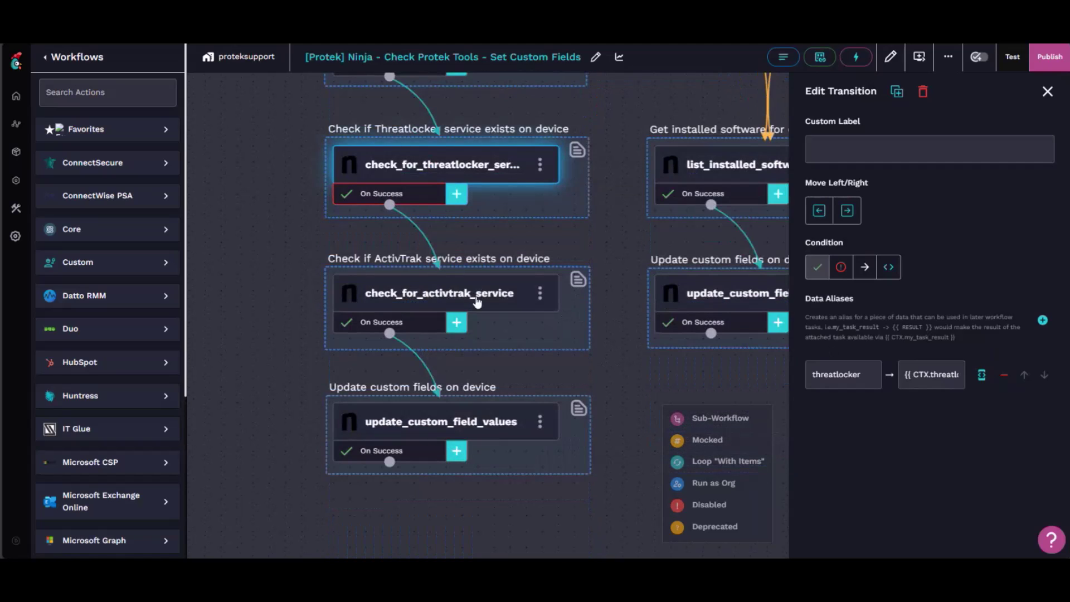
pyautogui.scroll(-1, 617, 333)
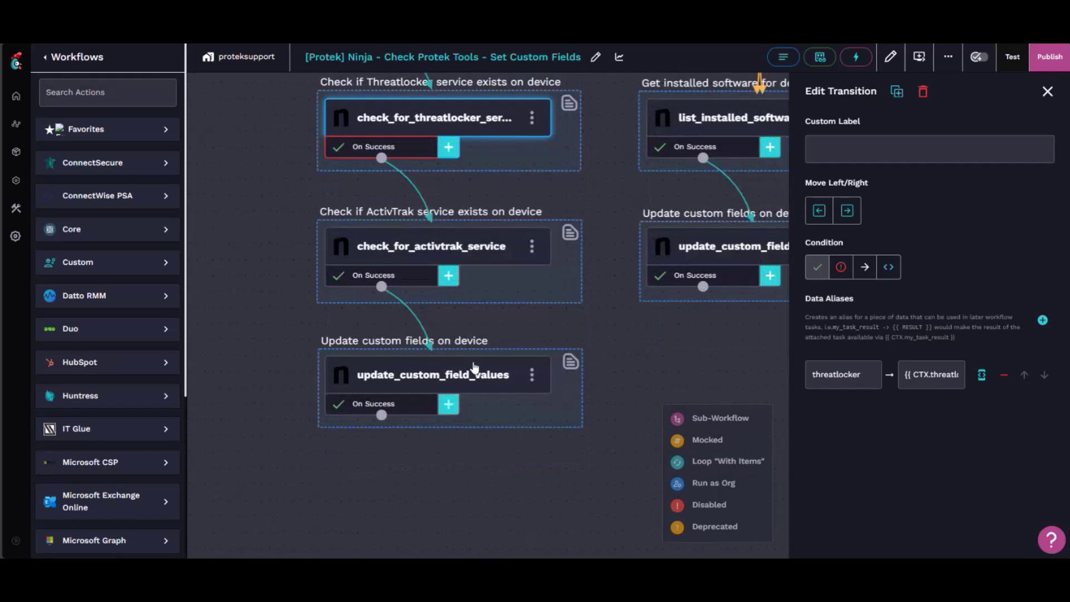
# Step: Open the update_custom_field_values task and scroll its Update Field Values parameters to the json_body mappings
pyautogui.click(432, 374)
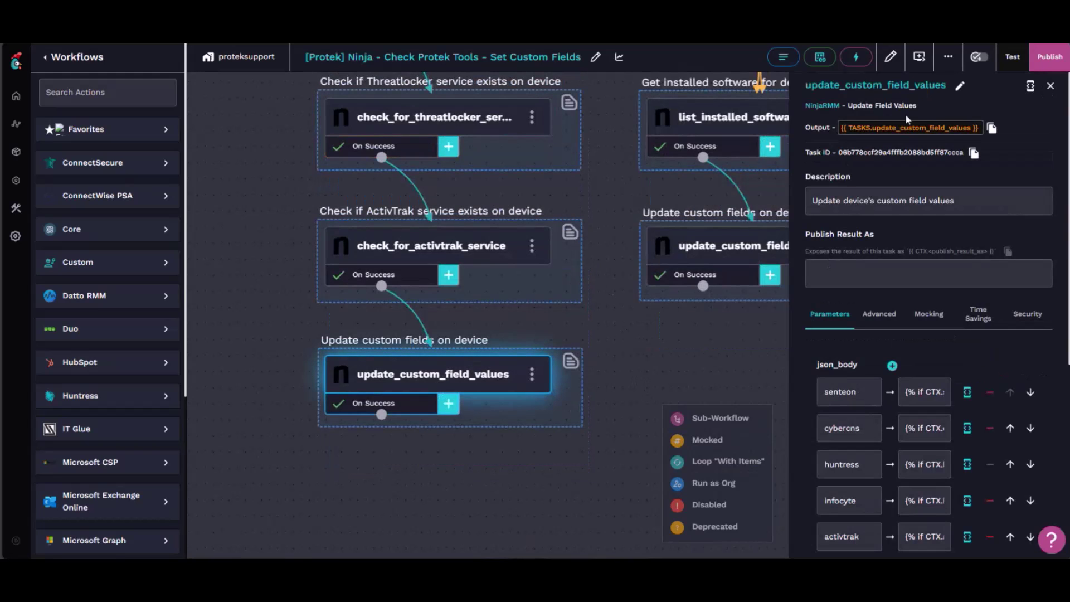
pyautogui.moveTo(916, 106); pyautogui.dragTo(845, 106)
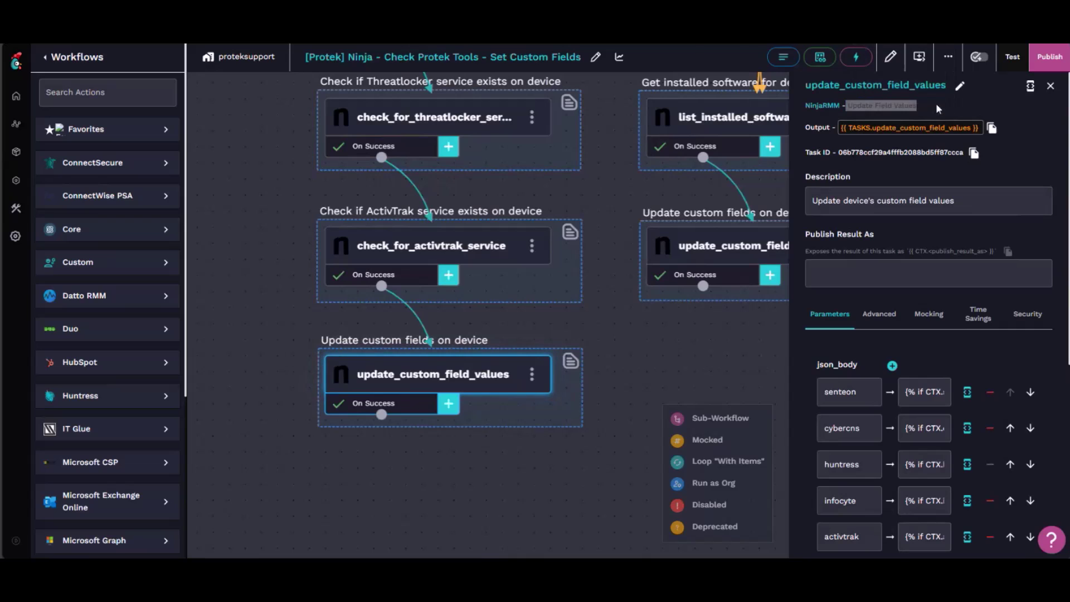
pyautogui.hotkey('ctrl', 'shift', 'e')
pyautogui.click(1032, 55)
pyautogui.click(989, 173)
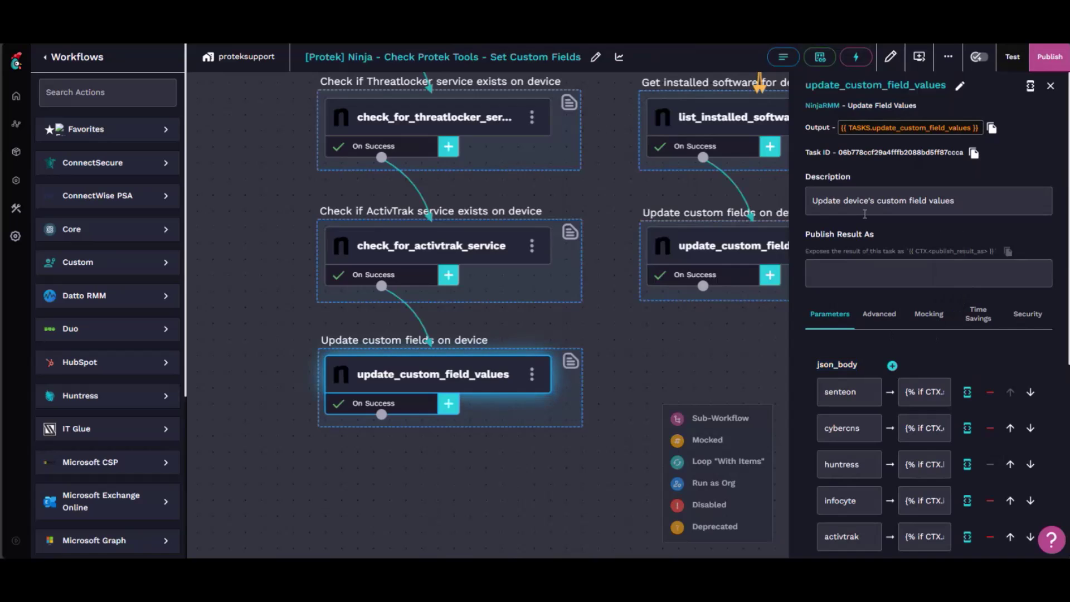
pyautogui.scroll(-3, 858, 234)
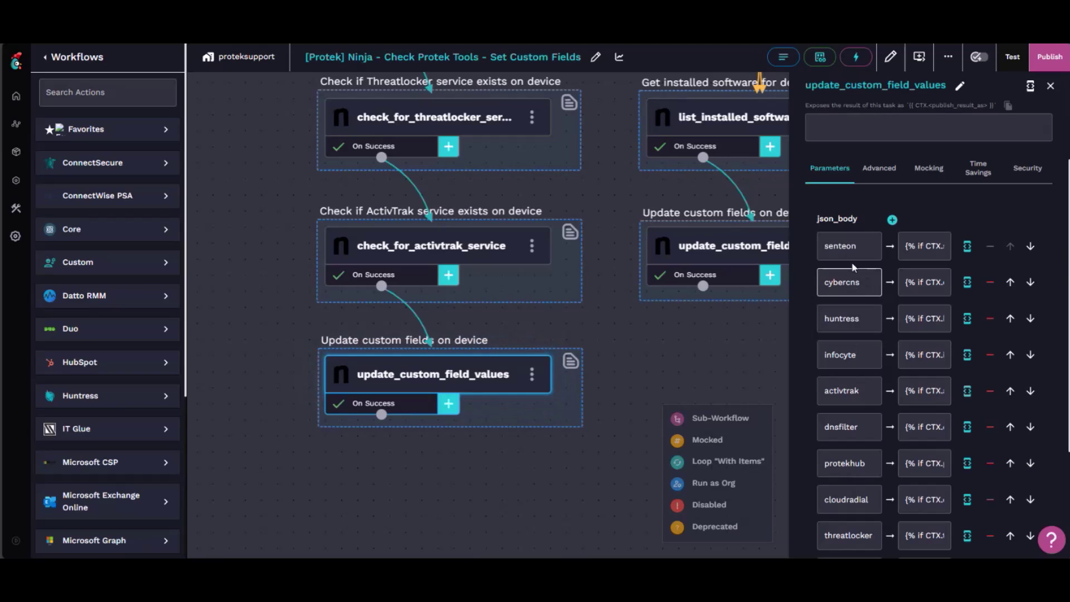
# Step: Review the cybercns template: 'Installed' if CTX.cybercns exists, otherwise 'Missing', then close it
pyautogui.moveTo(861, 282); pyautogui.dragTo(829, 282)
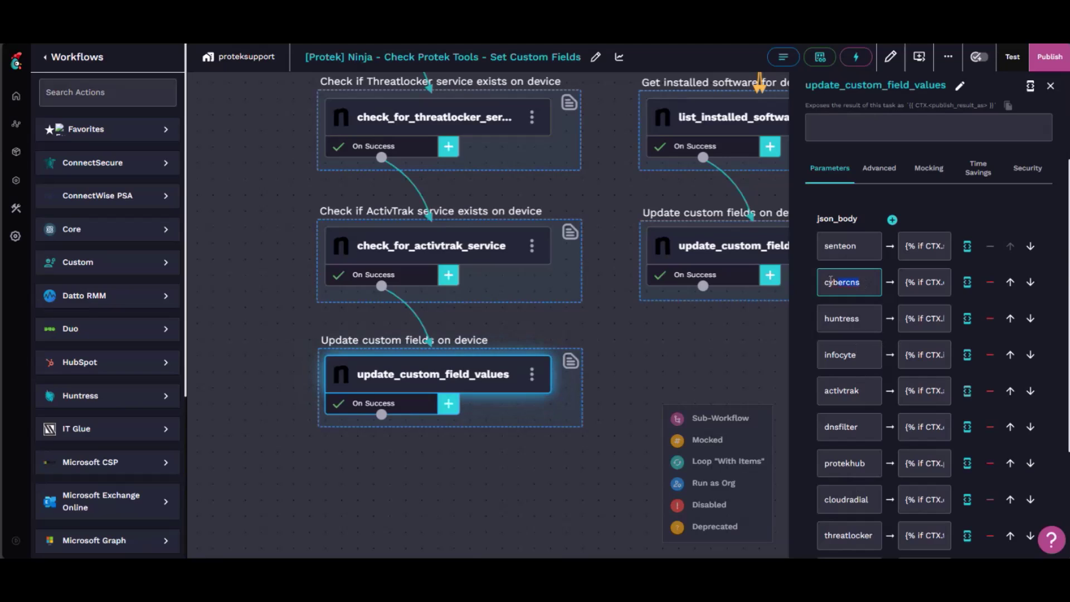
pyautogui.click(967, 282)
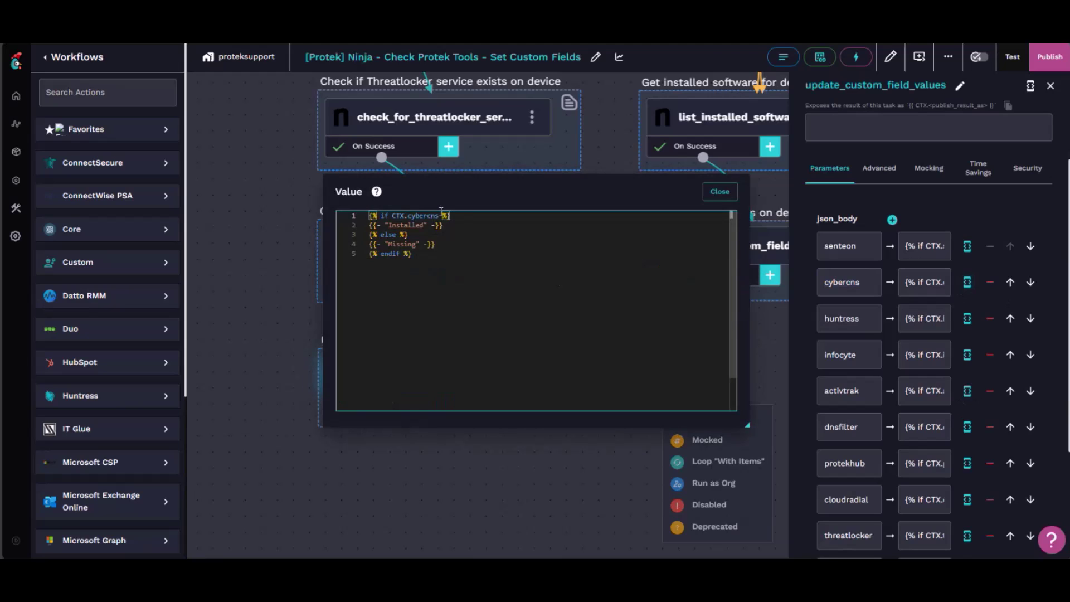
pyautogui.moveTo(453, 214); pyautogui.dragTo(369, 215)
pyautogui.click(466, 220)
pyautogui.moveTo(451, 225); pyautogui.dragTo(369, 225)
pyautogui.moveTo(437, 244)
pyautogui.mouseDown()
pyautogui.moveTo(369, 234)
pyautogui.moveTo(448, 249)
pyautogui.mouseUp()
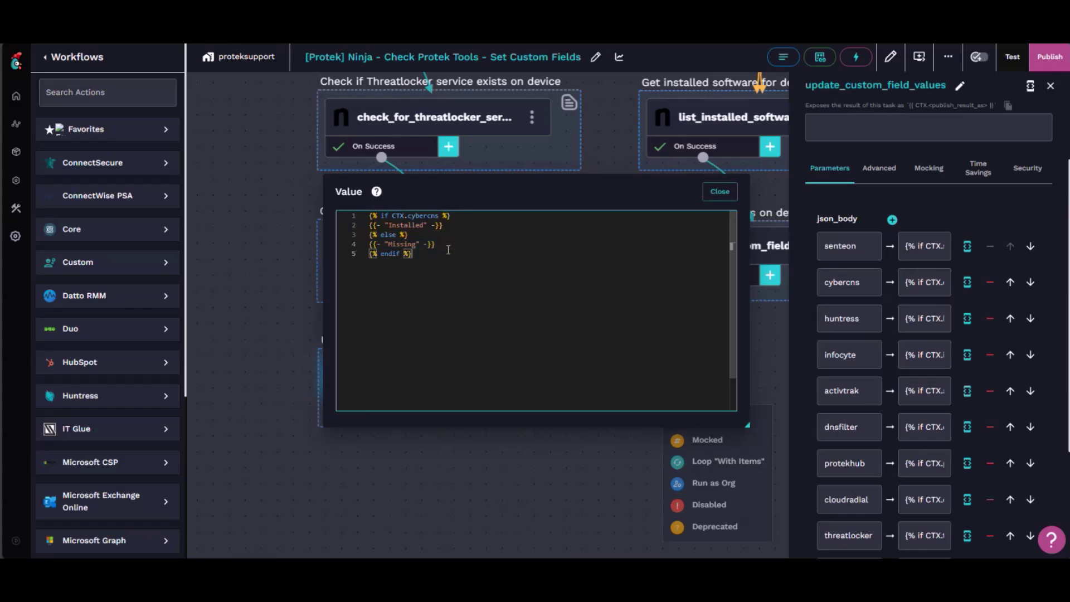
pyautogui.click(719, 192)
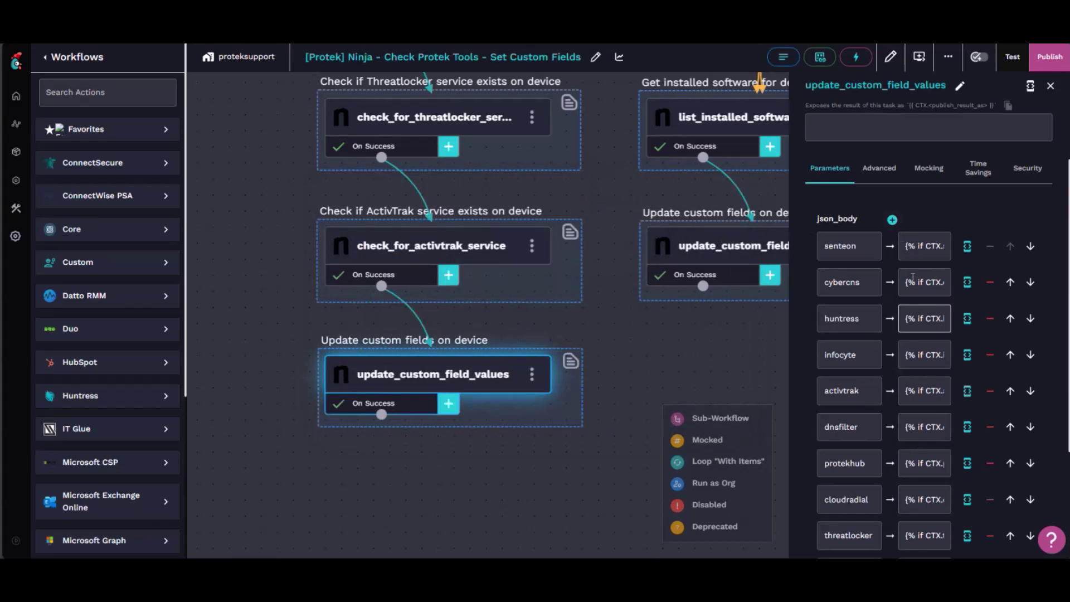
# Step: Pan to the MacOS/Linux branch and open its list_installed_software_by_device and update_custom_field_values tasks
pyautogui.scroll(3, 601, 223)
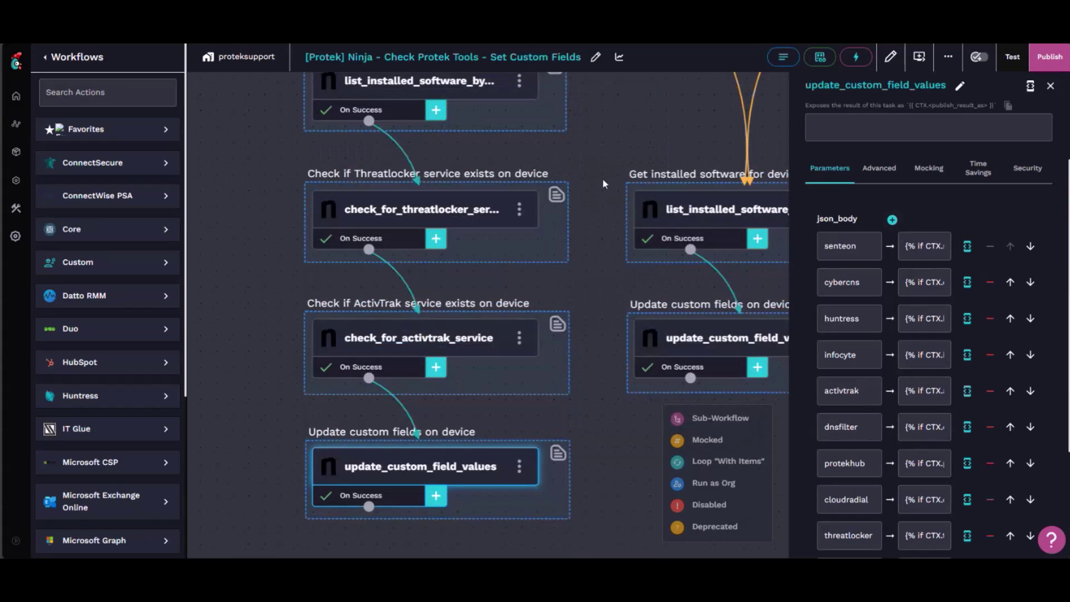
pyautogui.scroll(5, 603, 178)
pyautogui.moveTo(624, 212); pyautogui.dragTo(431, 265)
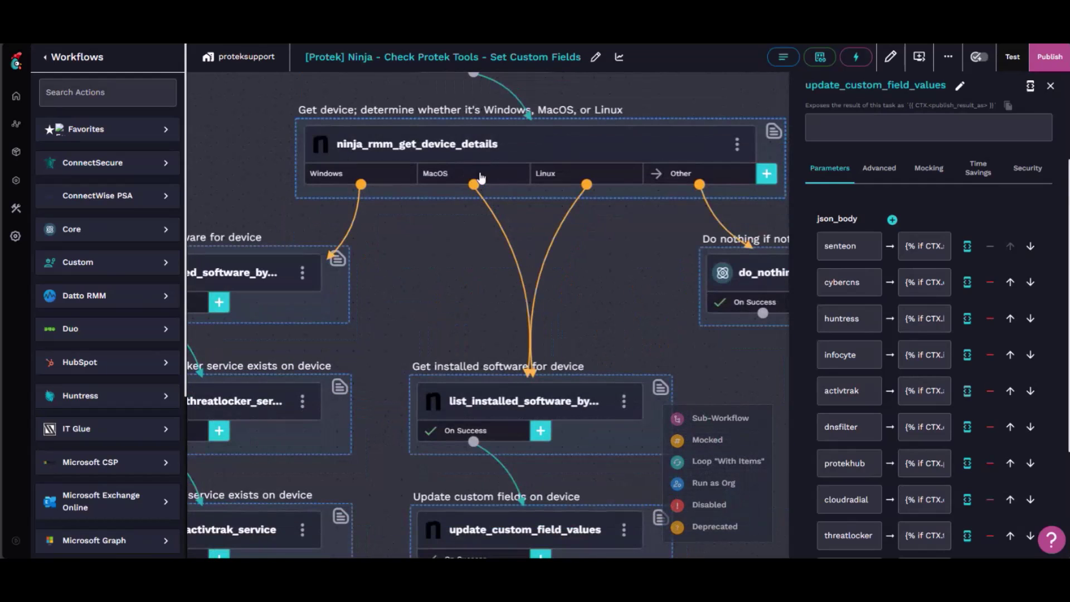
pyautogui.moveTo(613, 388); pyautogui.dragTo(571, 285)
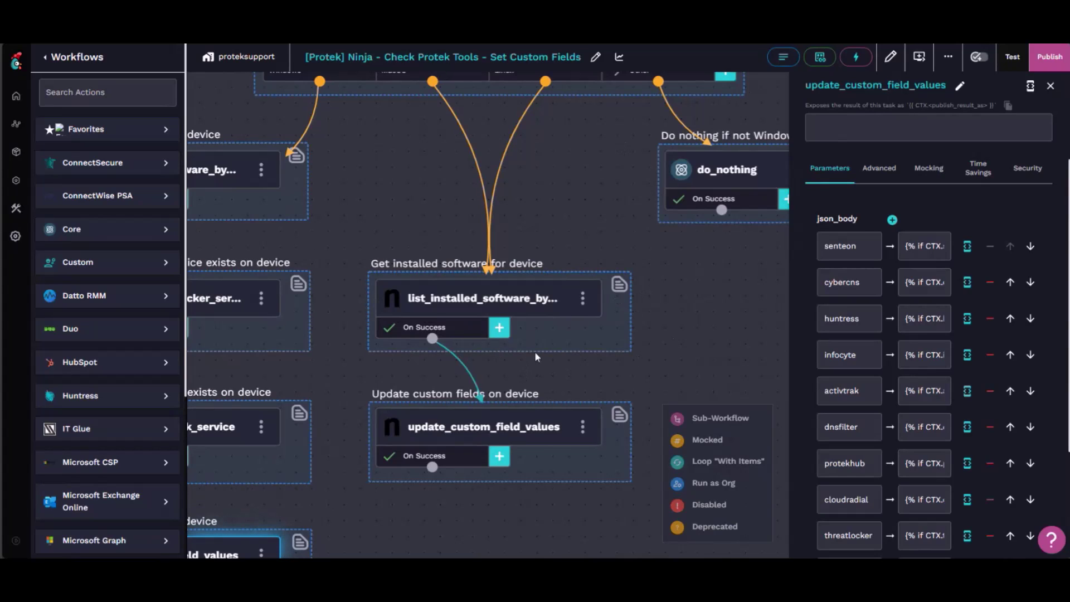
pyautogui.click(524, 310)
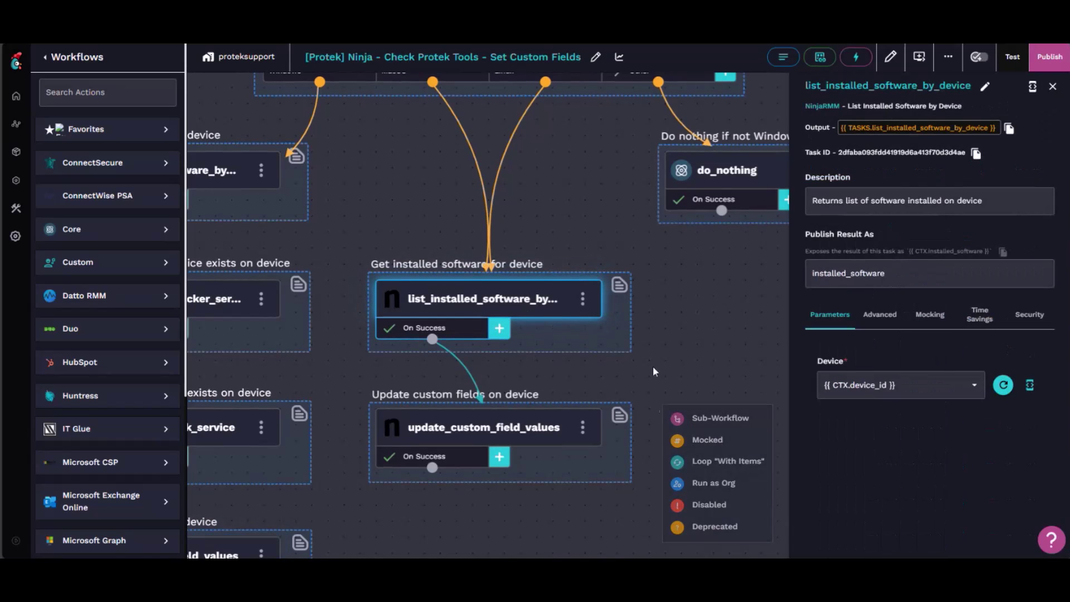
pyautogui.scroll(-3, 557, 354)
pyautogui.click(526, 337)
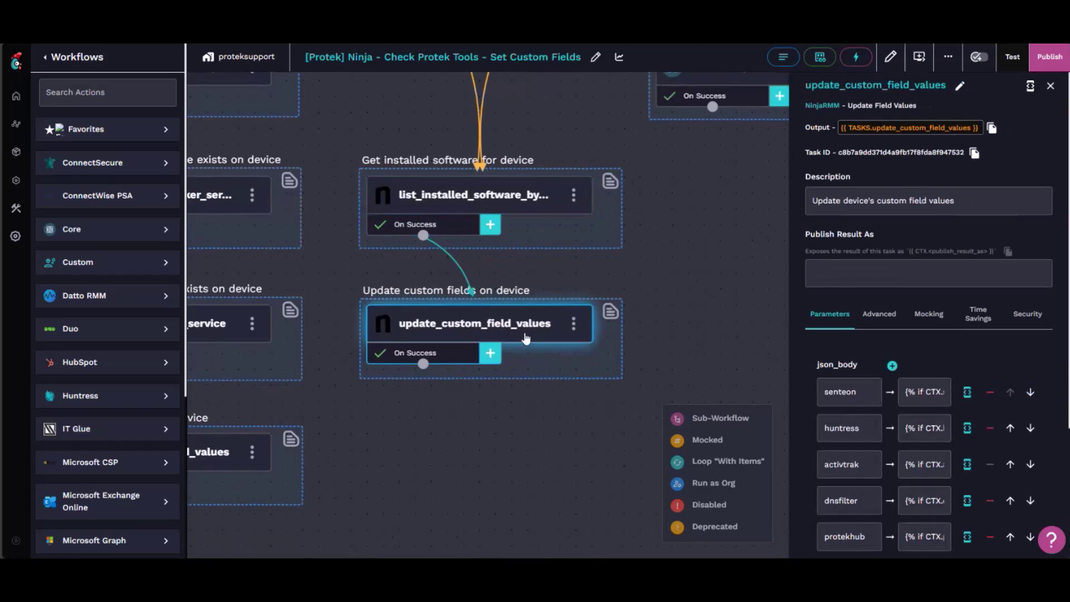
pyautogui.scroll(4, 605, 365)
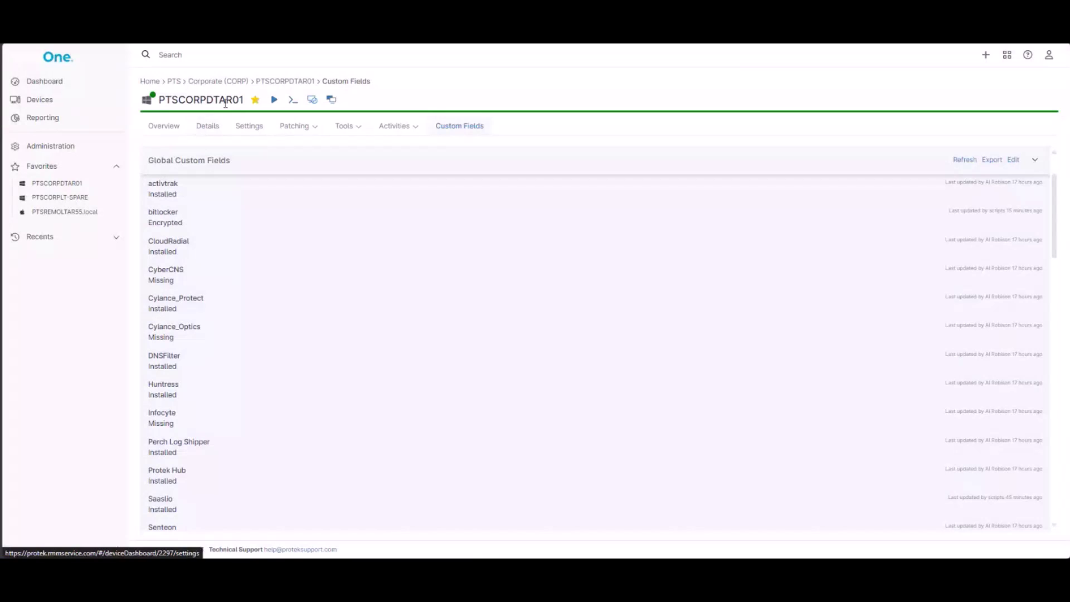
# Step: In NinjaOne's device custom fields, point out activtrak Installed and CyberCNS Missing
pyautogui.tripleClick(169, 200)
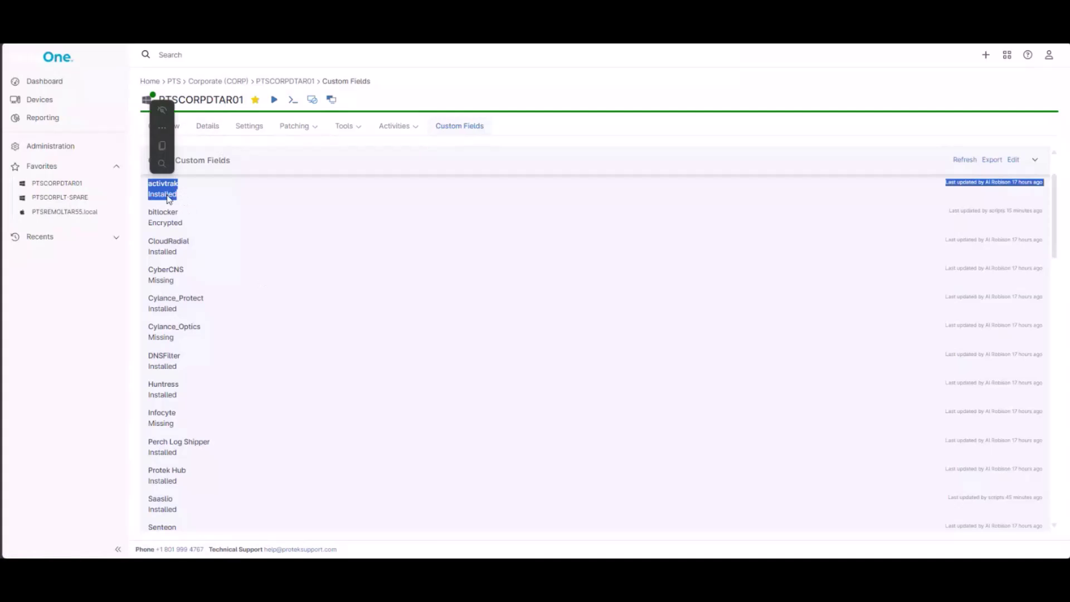
pyautogui.click(168, 199)
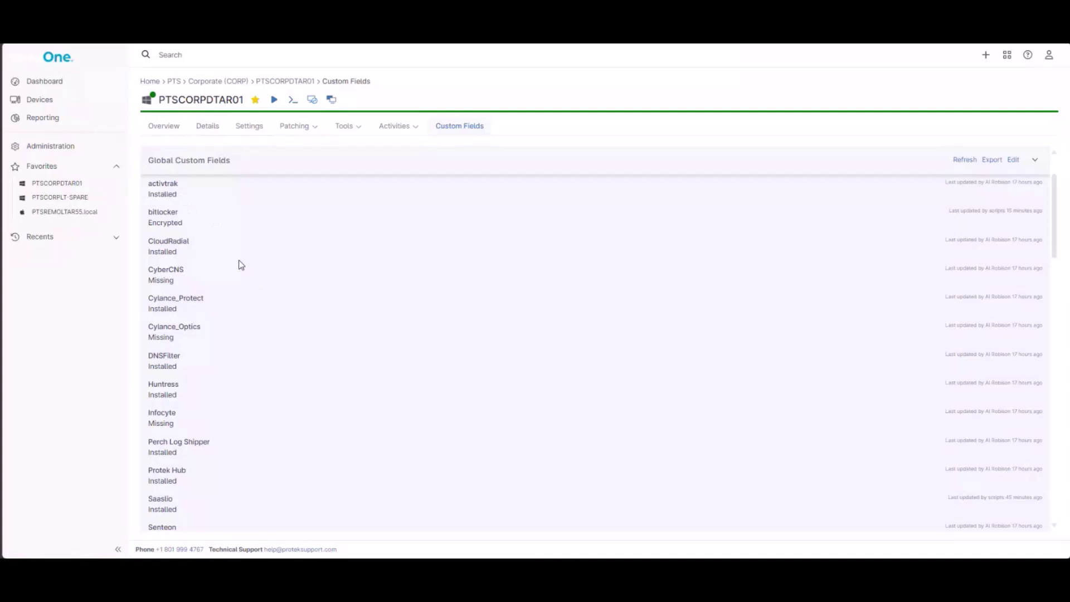
pyautogui.doubleClick(162, 281)
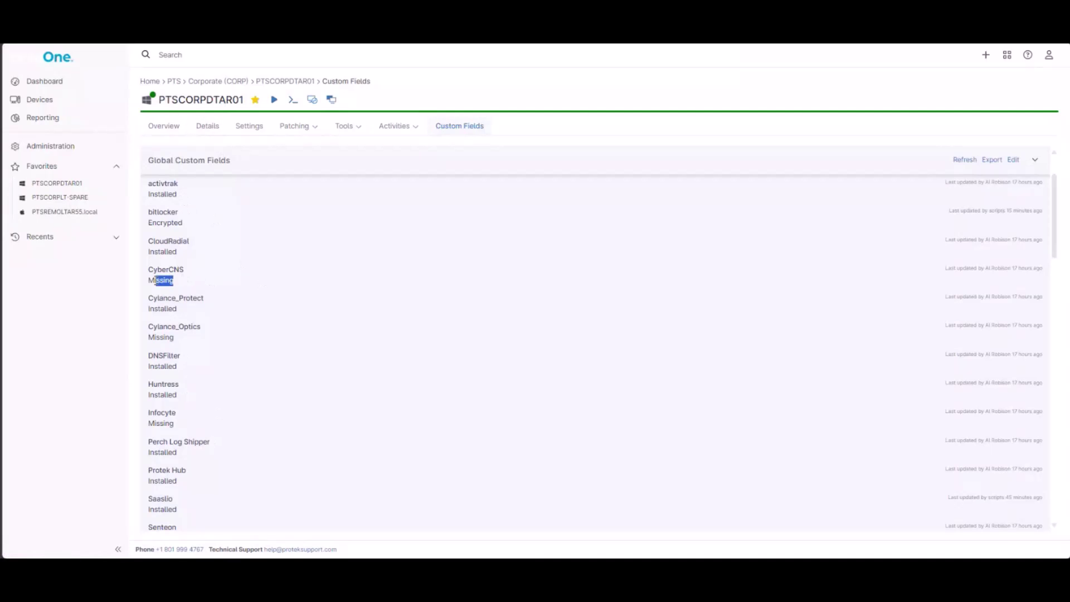
pyautogui.click(202, 286)
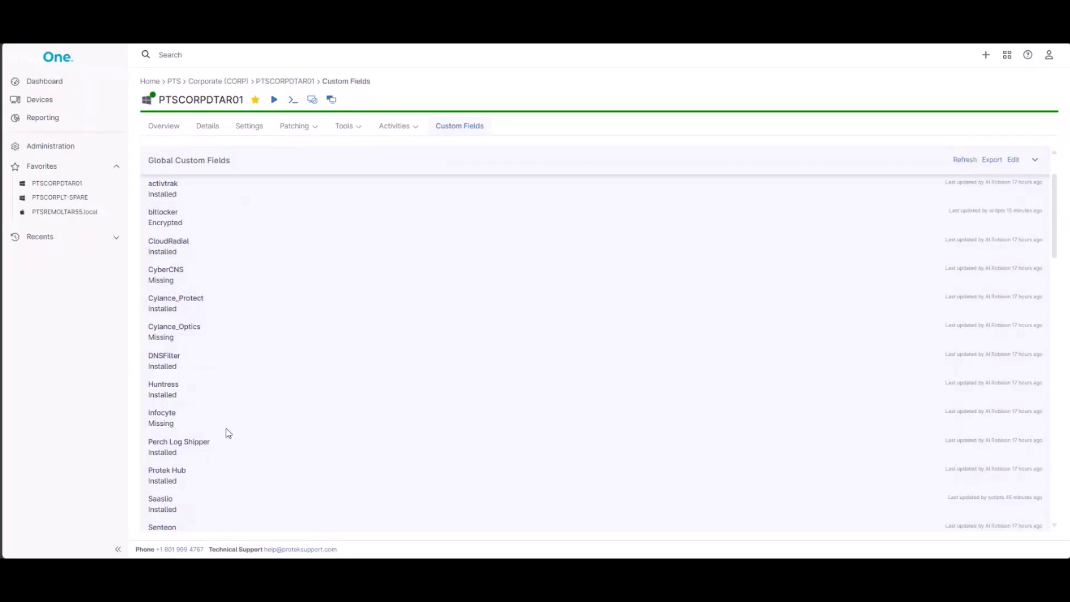